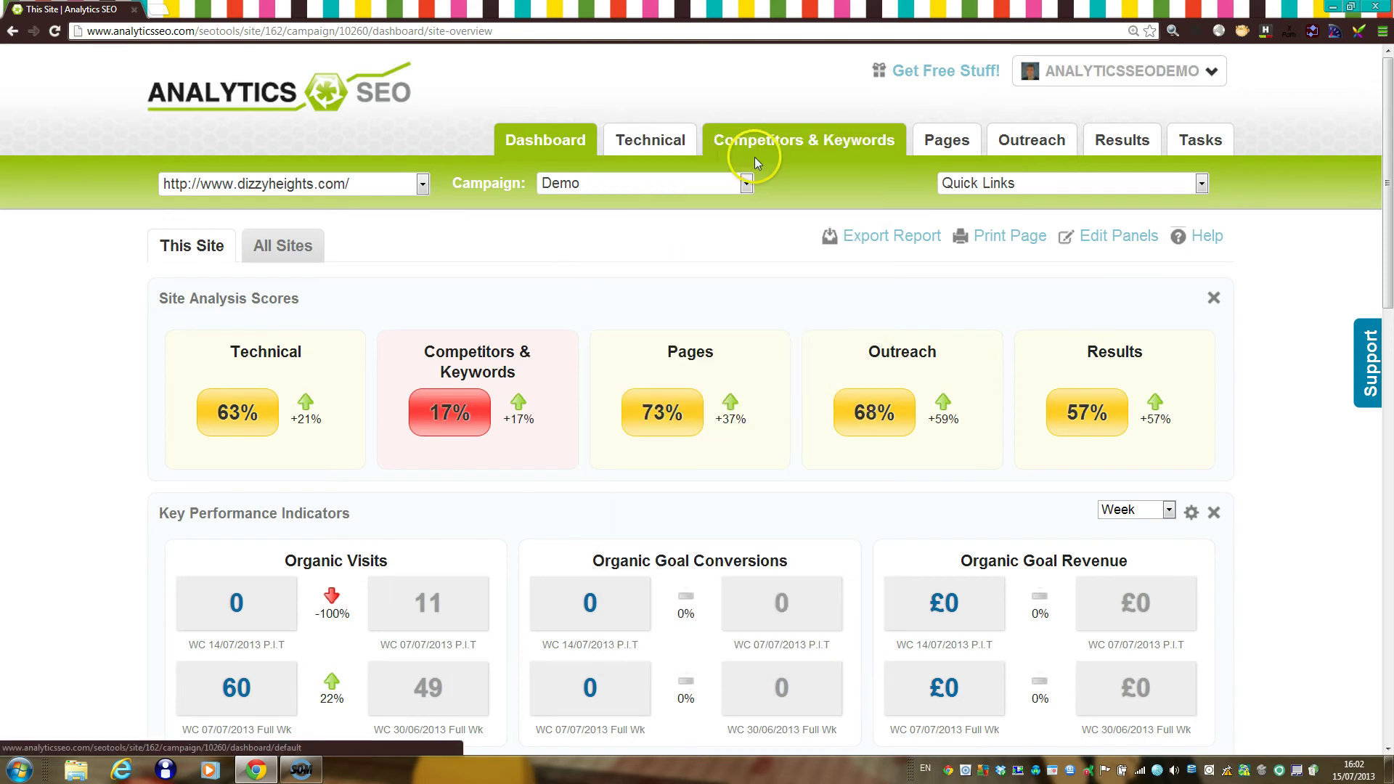
Visit the Welcome Programme page and a tutorial video, then return to the dizzyheights.com dashboard
mouse_move(965, 142)
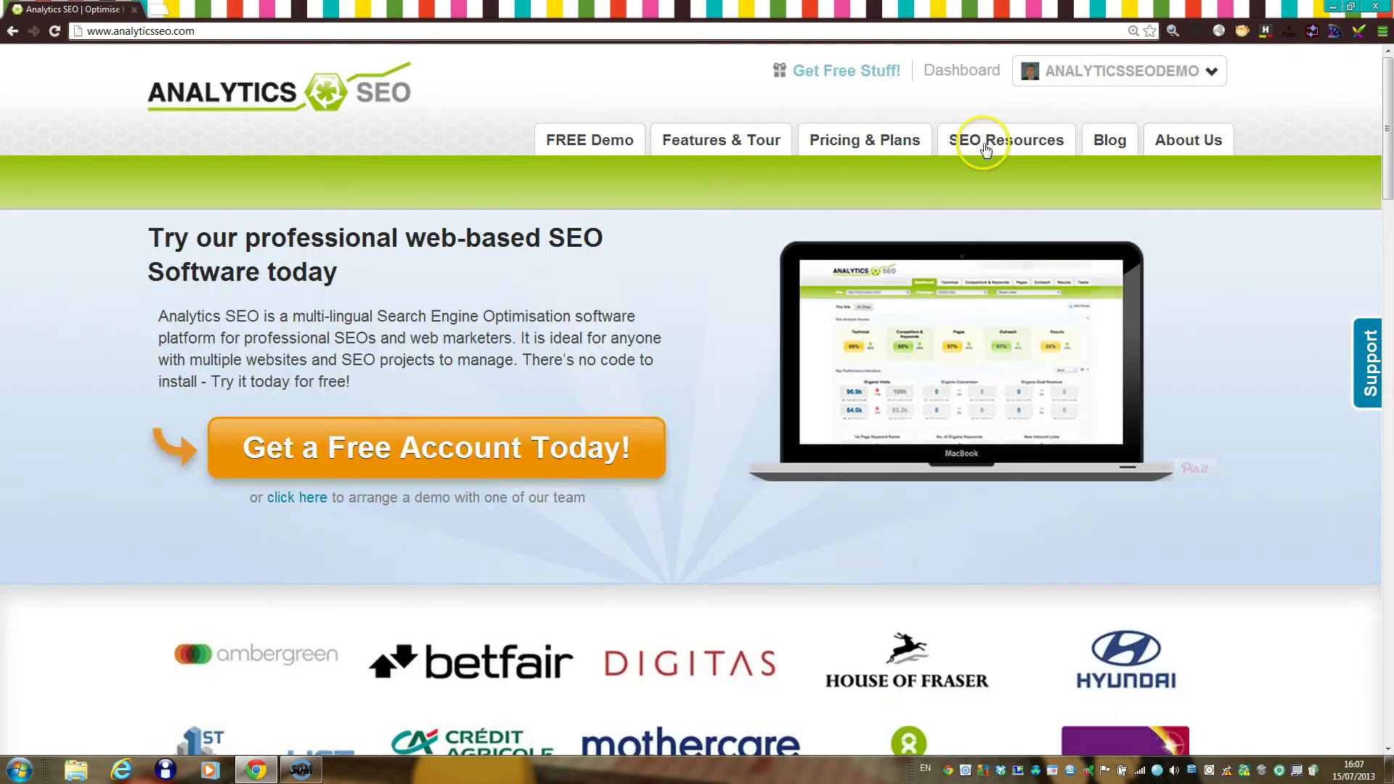
mouse_move(985, 145)
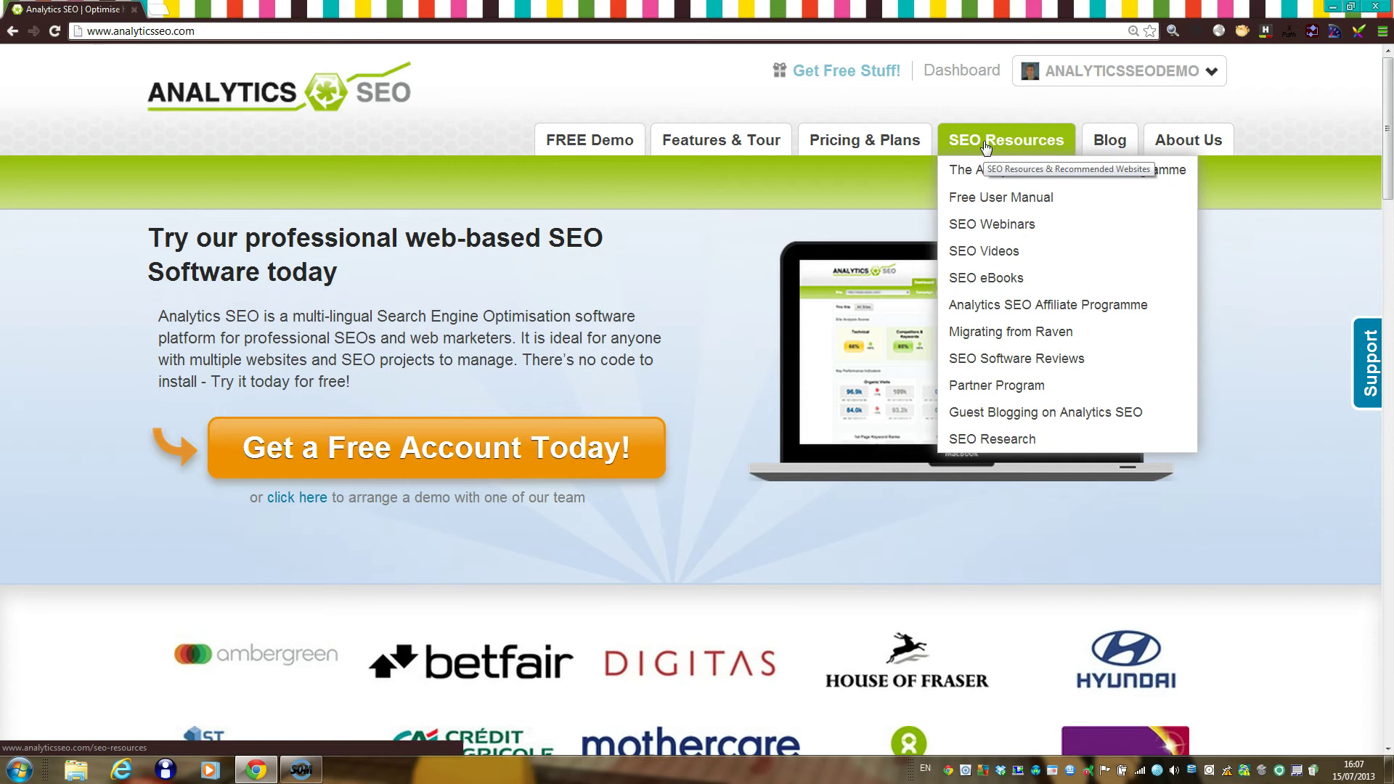
left_click(974, 169)
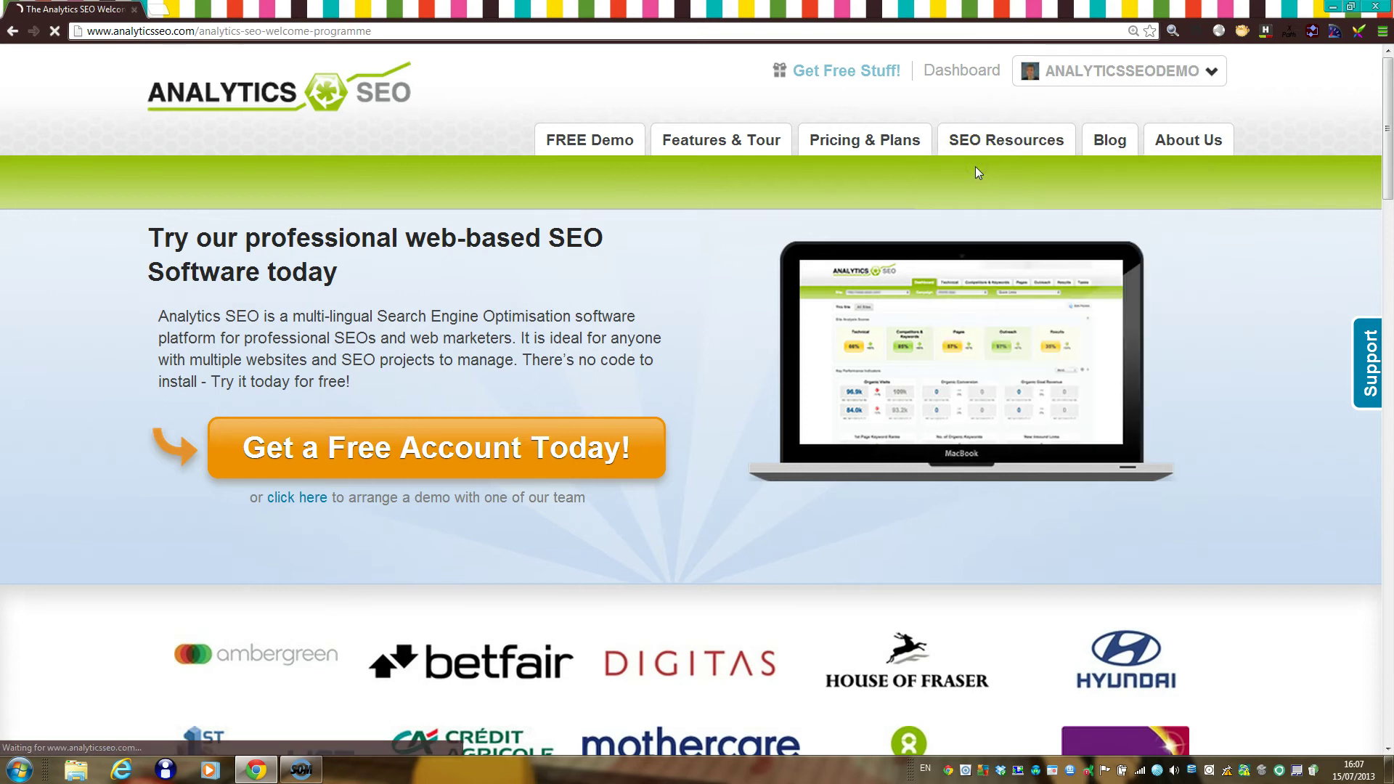
scroll(795, 289, "down", 1)
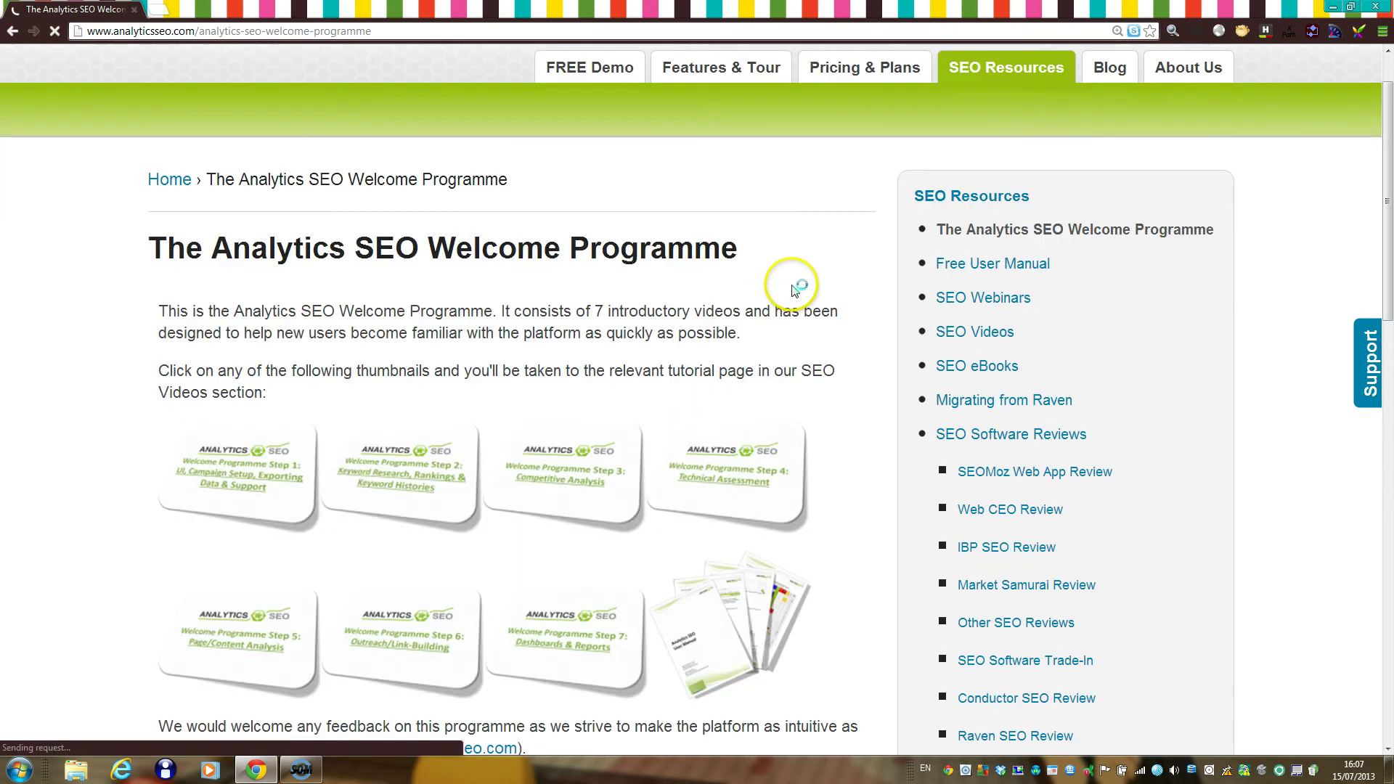
left_click(670, 487)
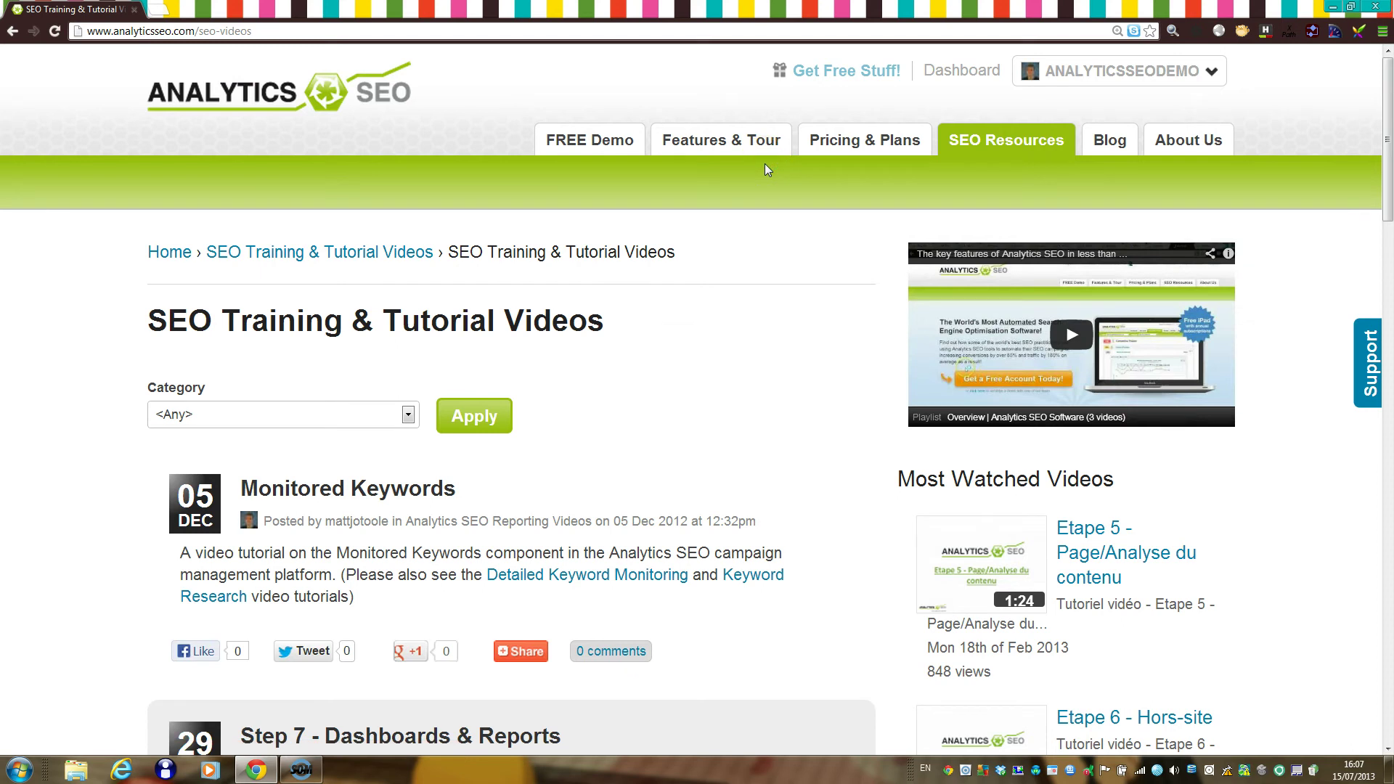
left_click(987, 70)
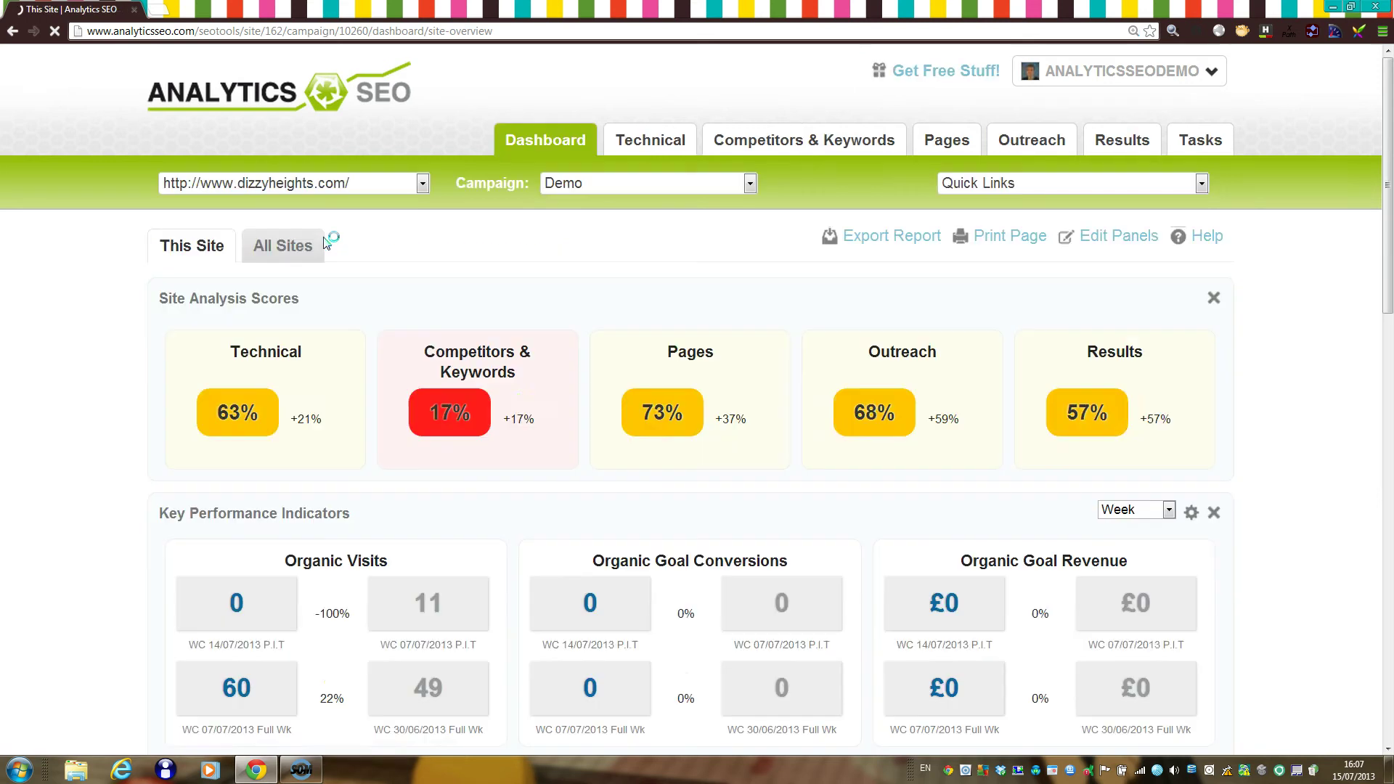
Browse the Technical reports for dizzyheights.com, including XML Sitemap and Dead Links 4XX checks
left_click(551, 194)
left_click(652, 140)
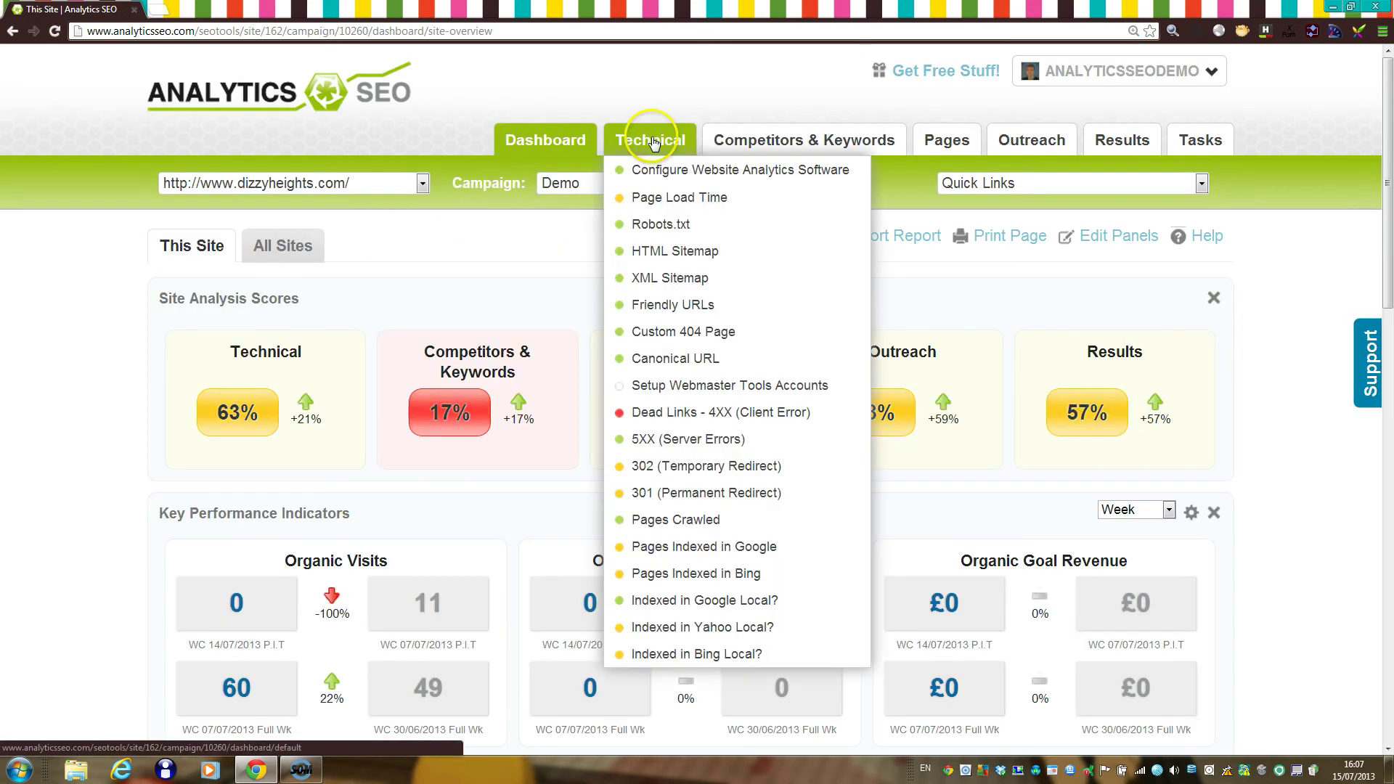
left_click(624, 325)
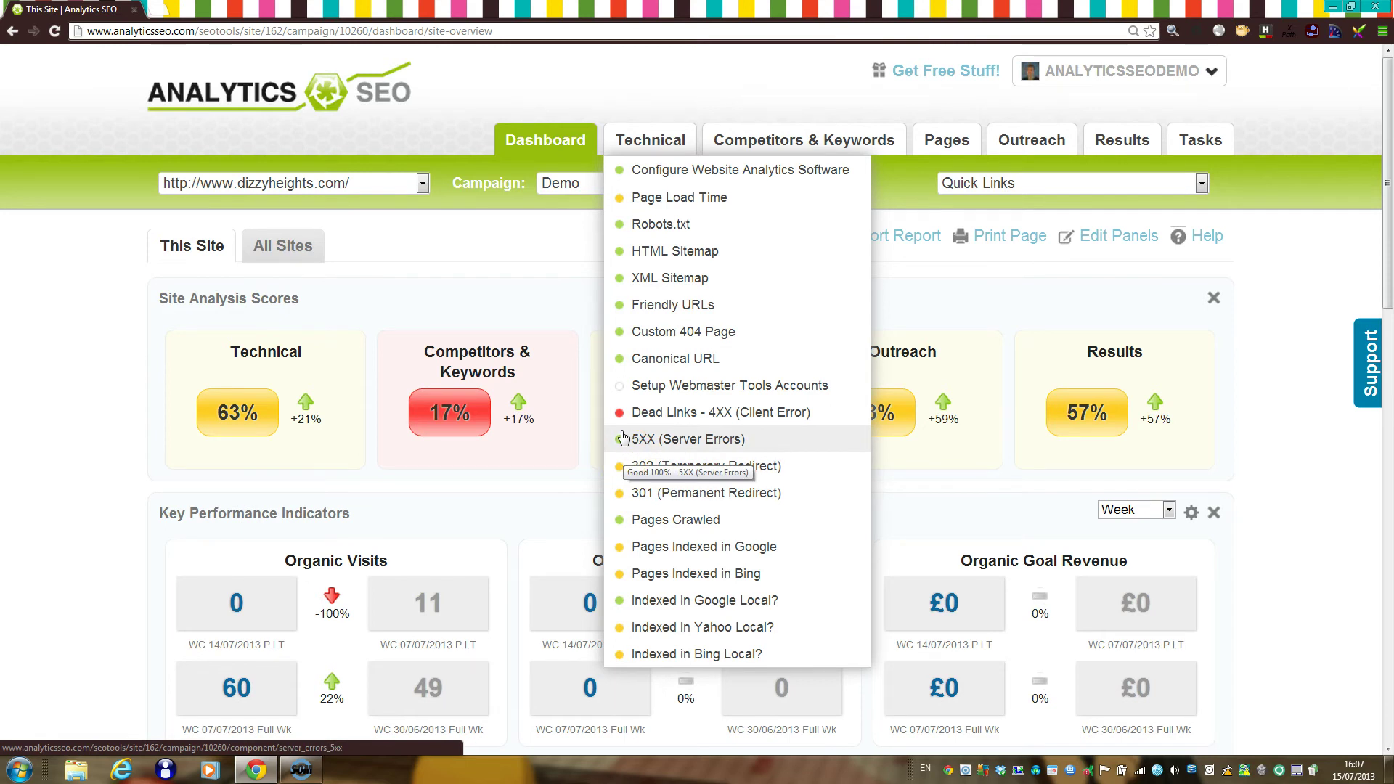
left_click(672, 282)
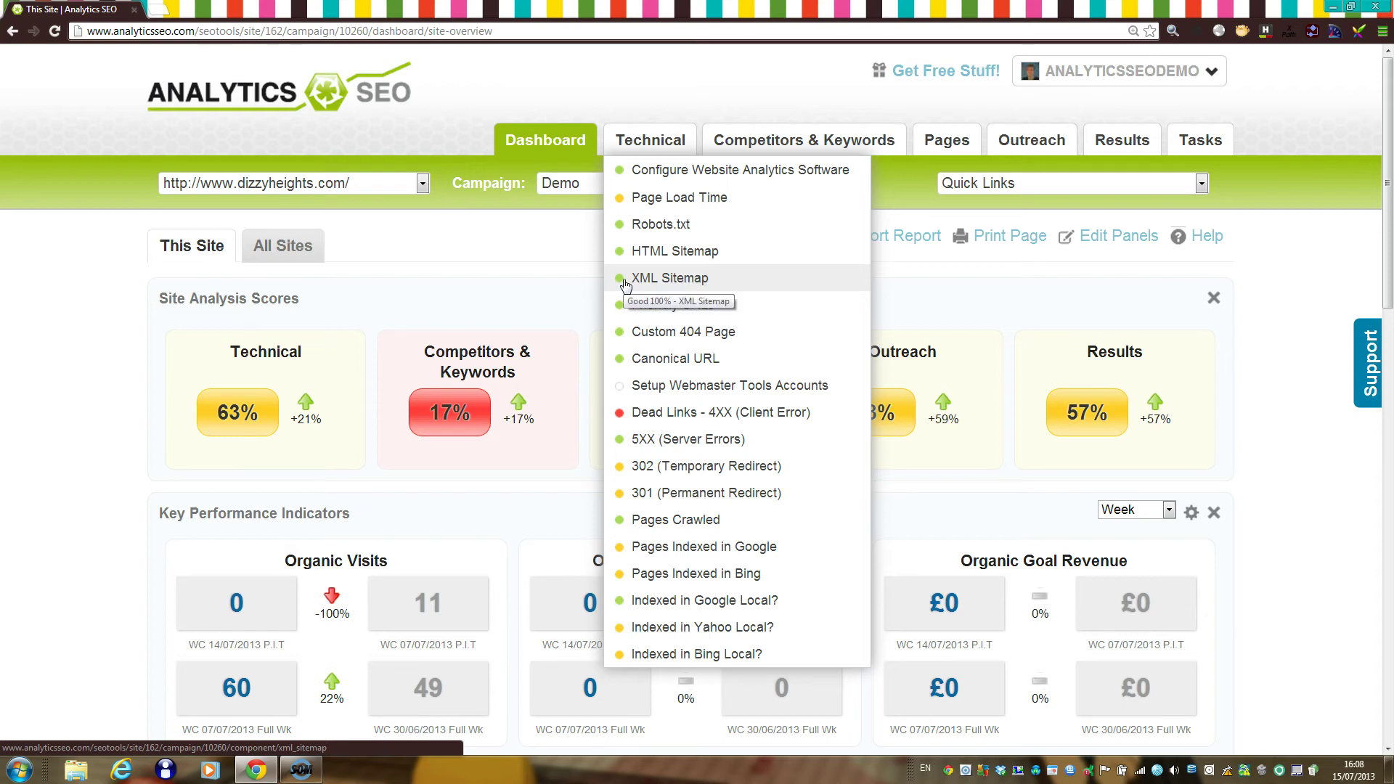
Open the Dead Links - 4XX report and view the dead links needing removal
left_click(630, 410)
left_click(573, 290)
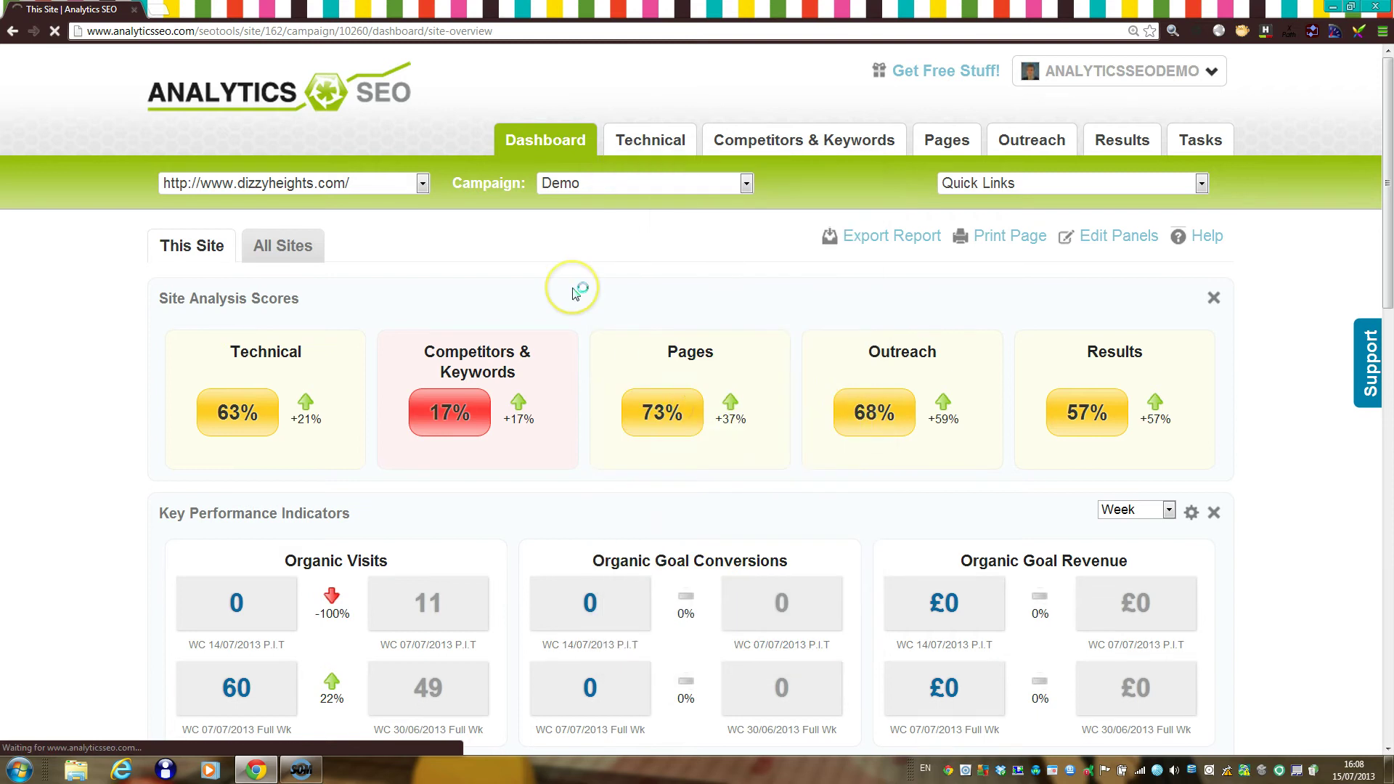
left_click(545, 344)
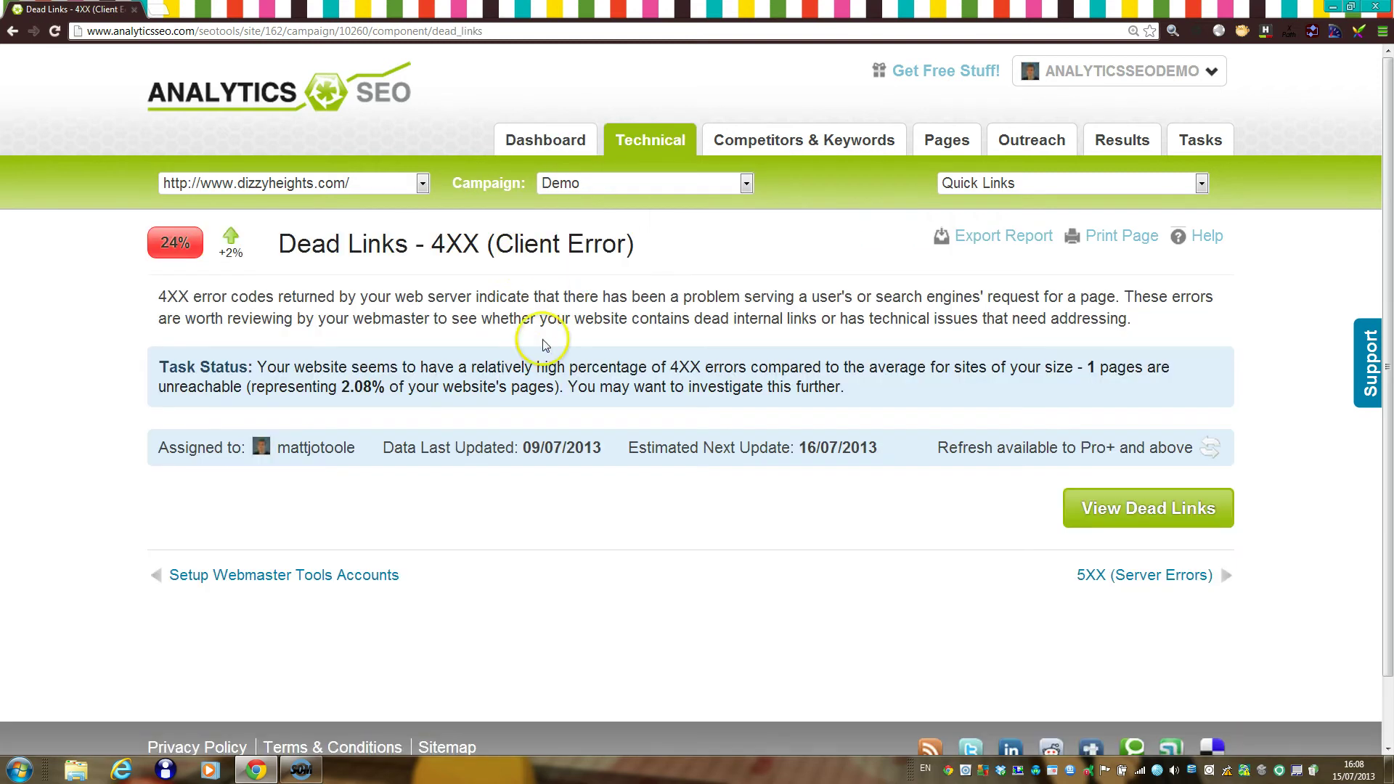
left_click(1129, 514)
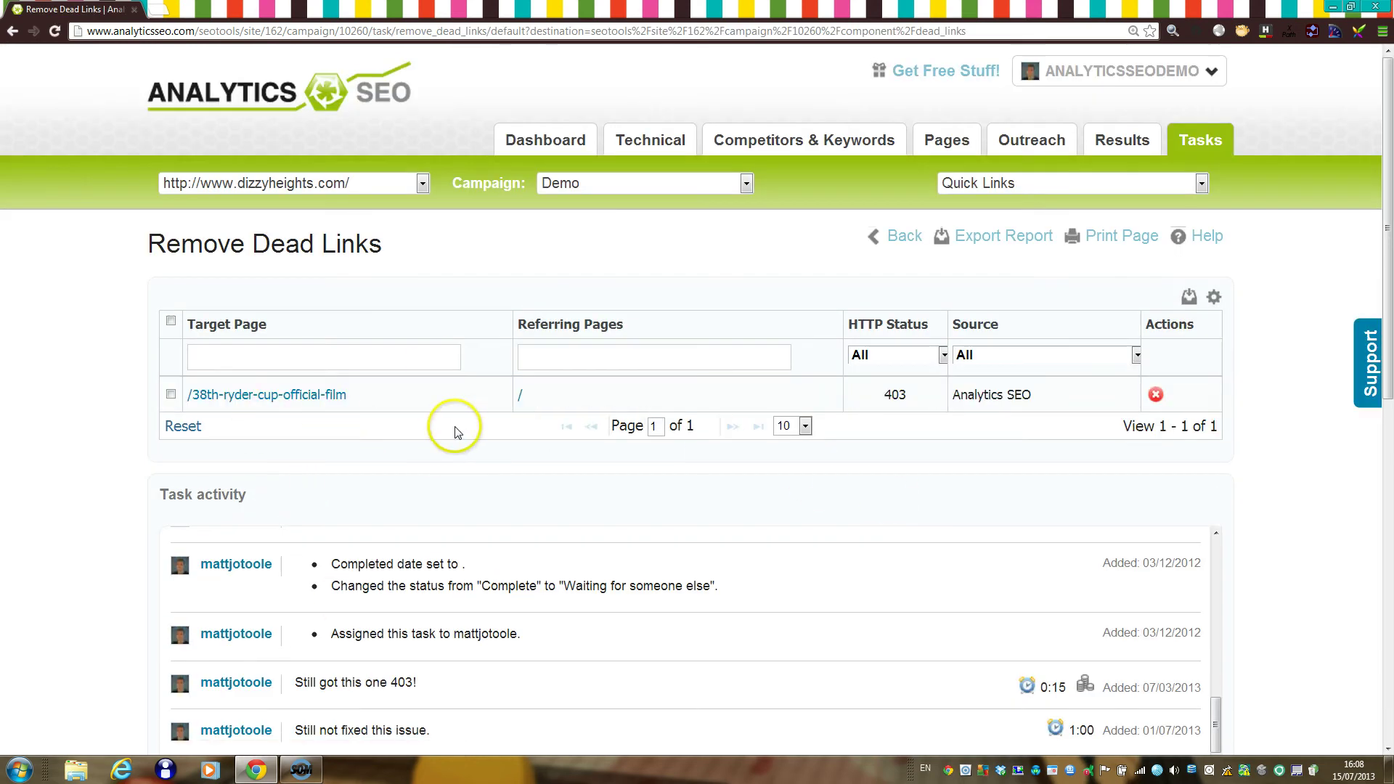
Mark the Remove Dead Links task as In progress and save it
scroll(456, 430, "down", 2)
scroll(456, 430, "down", 6)
left_click(841, 610)
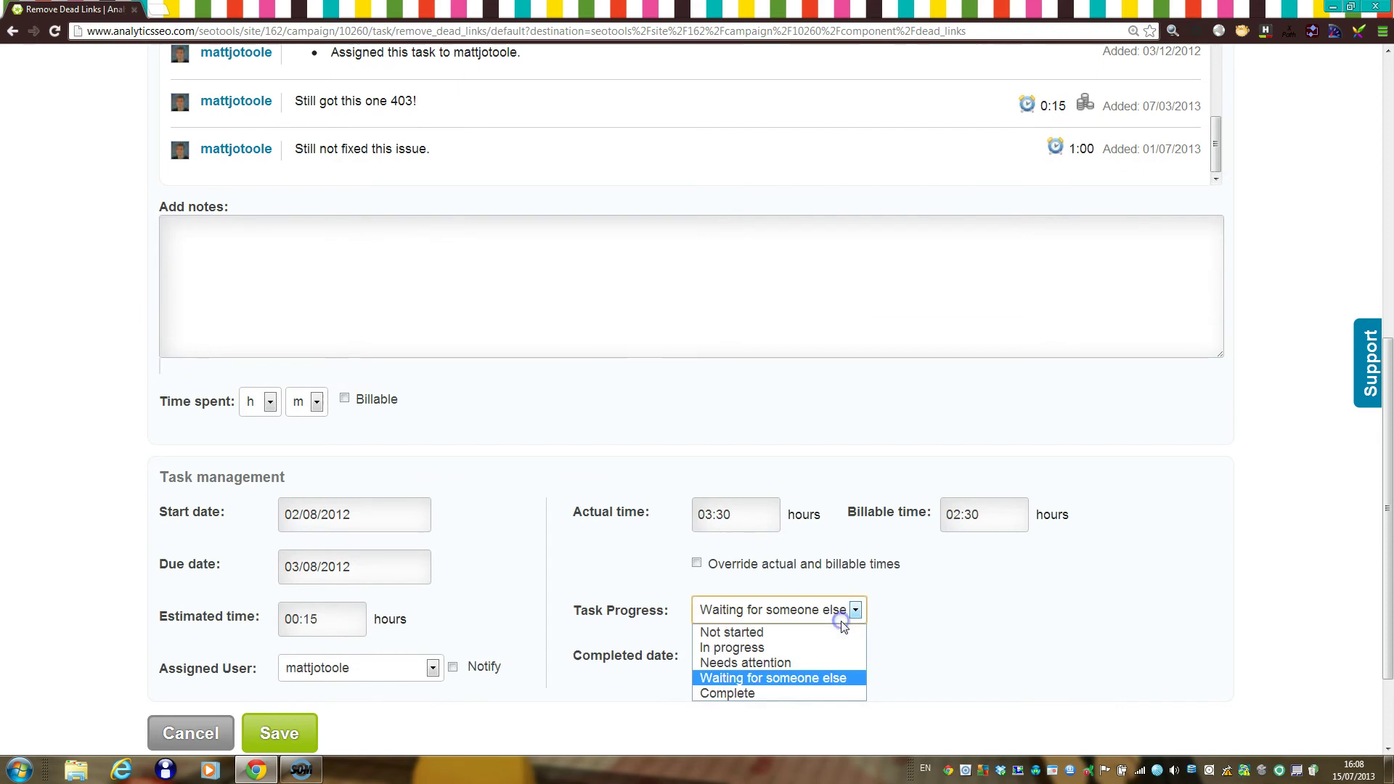
left_click(783, 645)
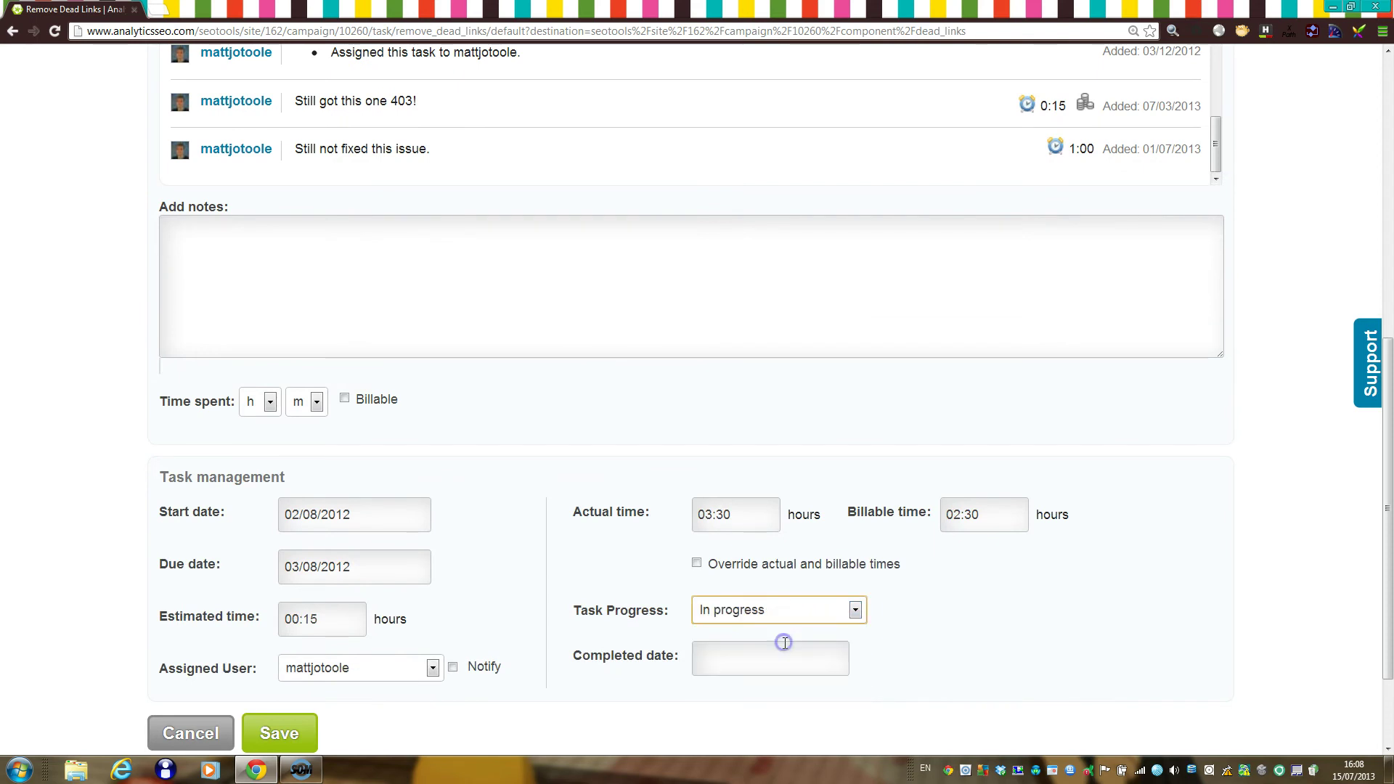
left_click(293, 726)
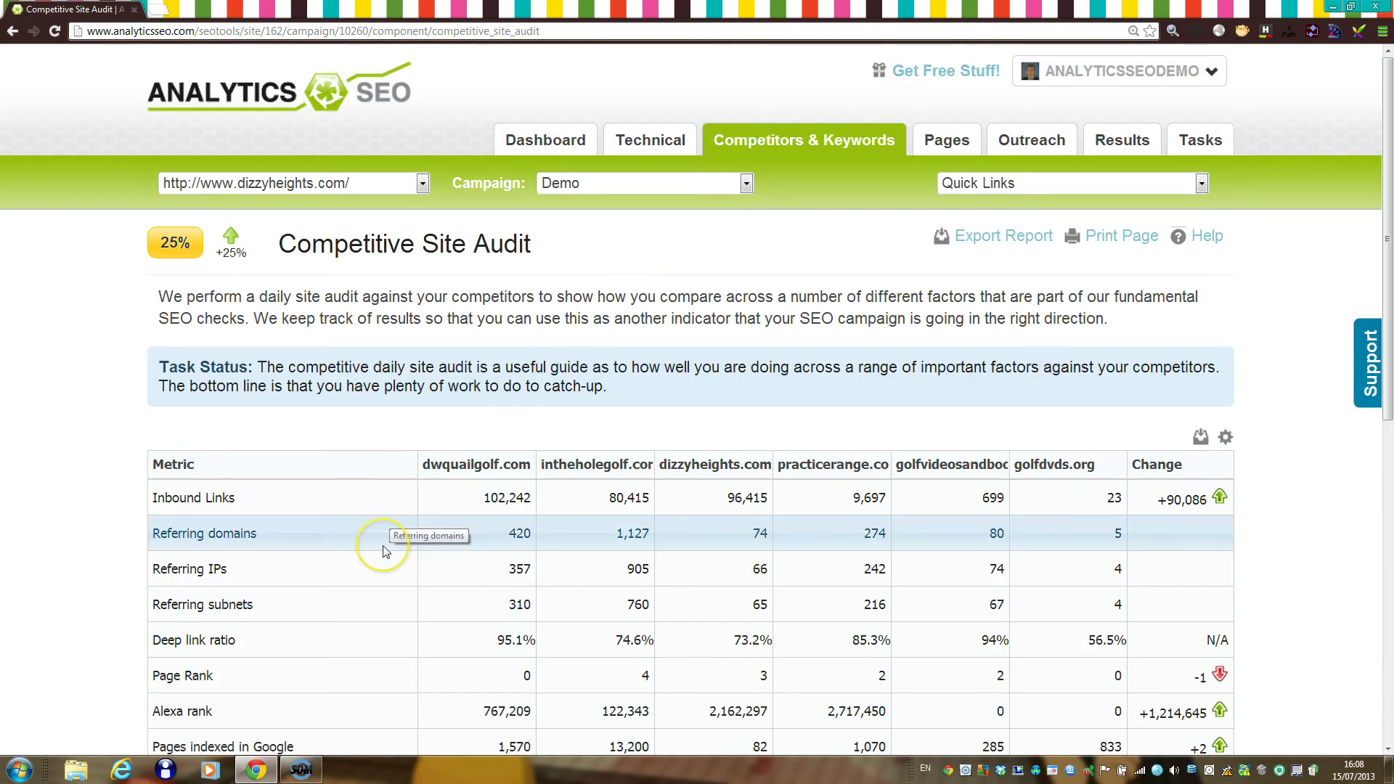
Highlight the Referring subnets, Domain age (years) and XML sitemap rows in the competitor comparison
scroll(376, 550, "down", 5)
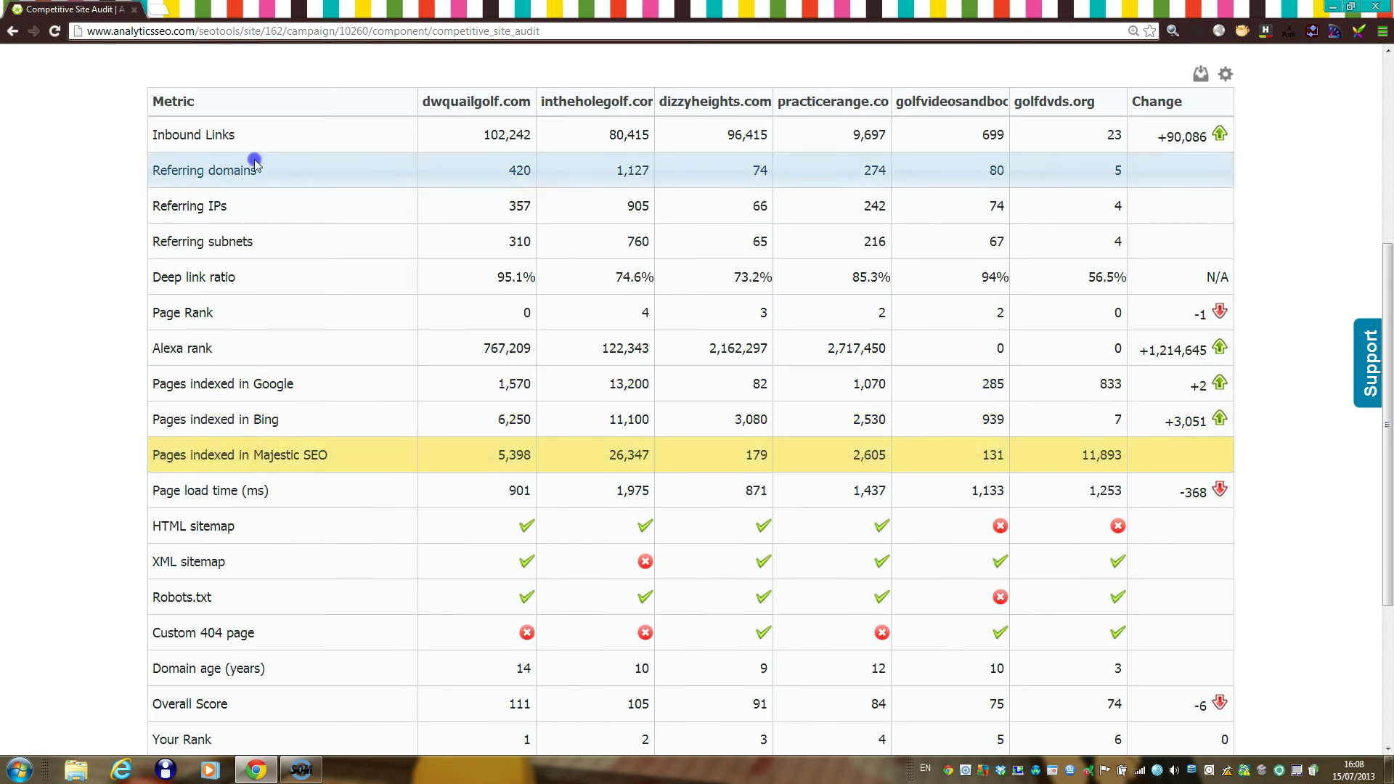
left_click(280, 227)
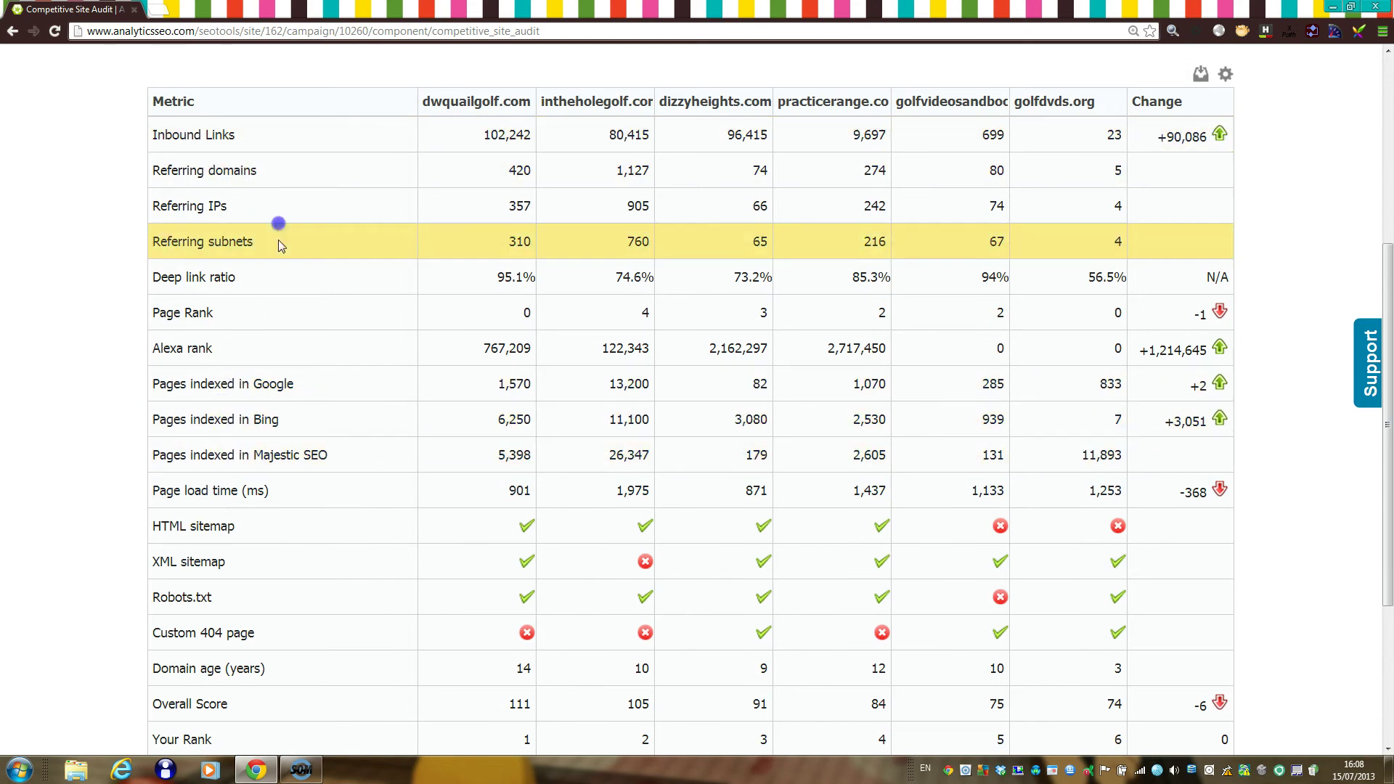
left_click(271, 675)
left_click(284, 524)
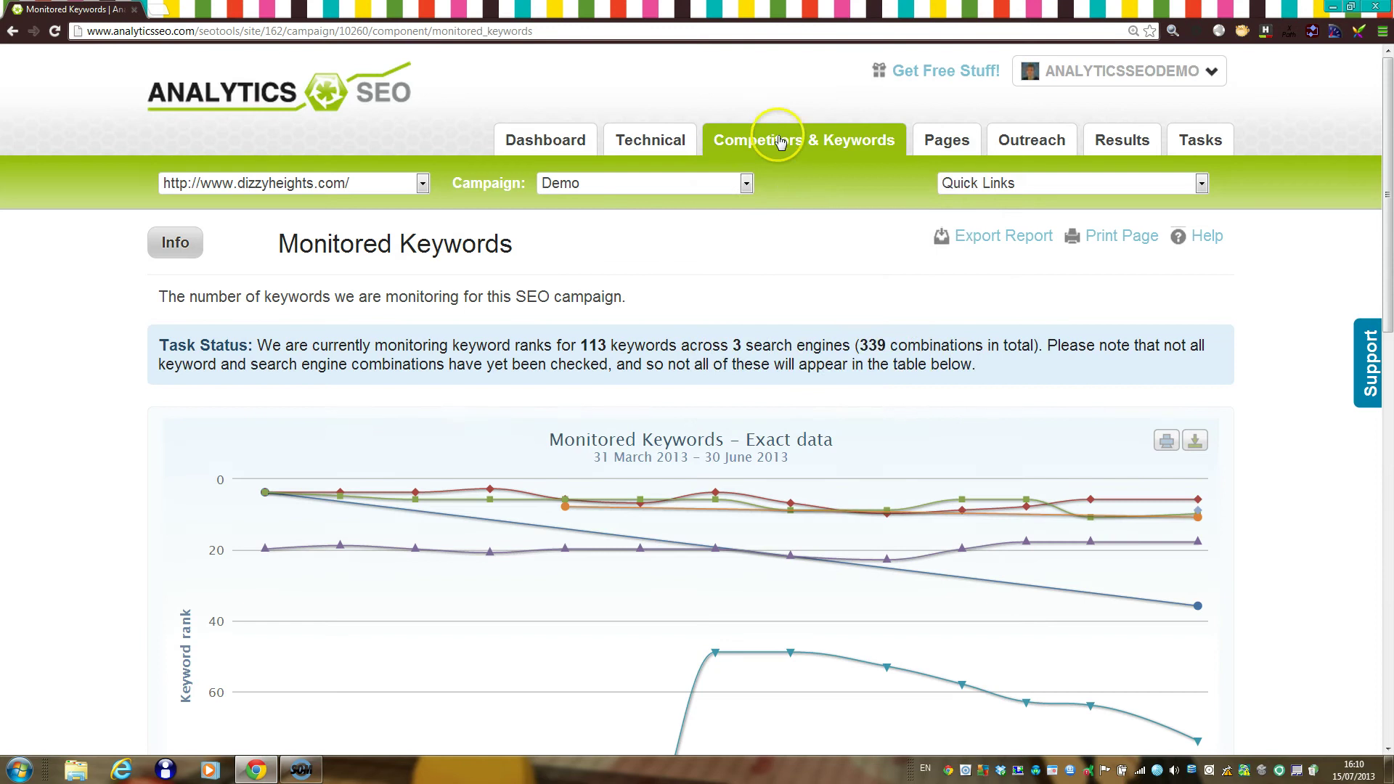
mouse_move(772, 170)
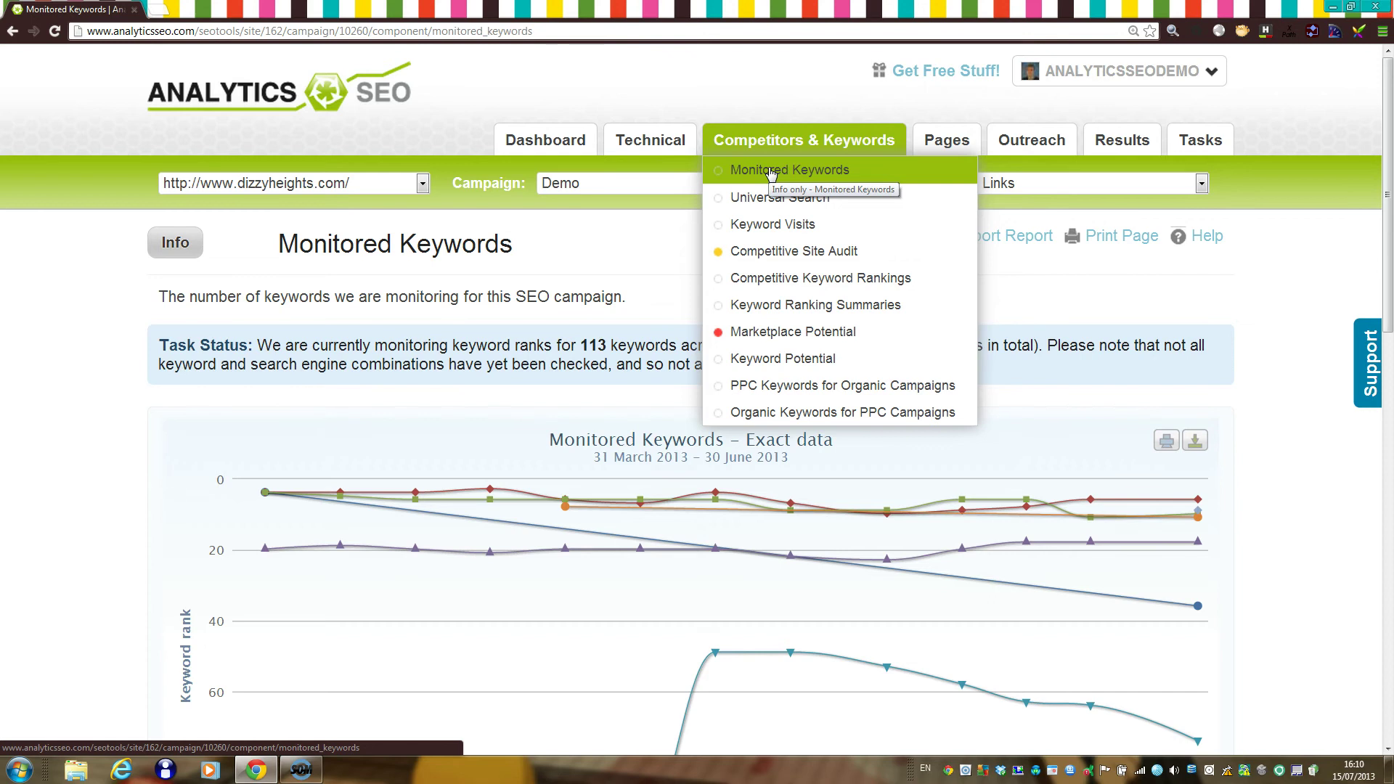
Review the 113 monitored keywords, then open Month-on-month Keyword Performance for Mar–Jul 2013
scroll(623, 319, "down", 7)
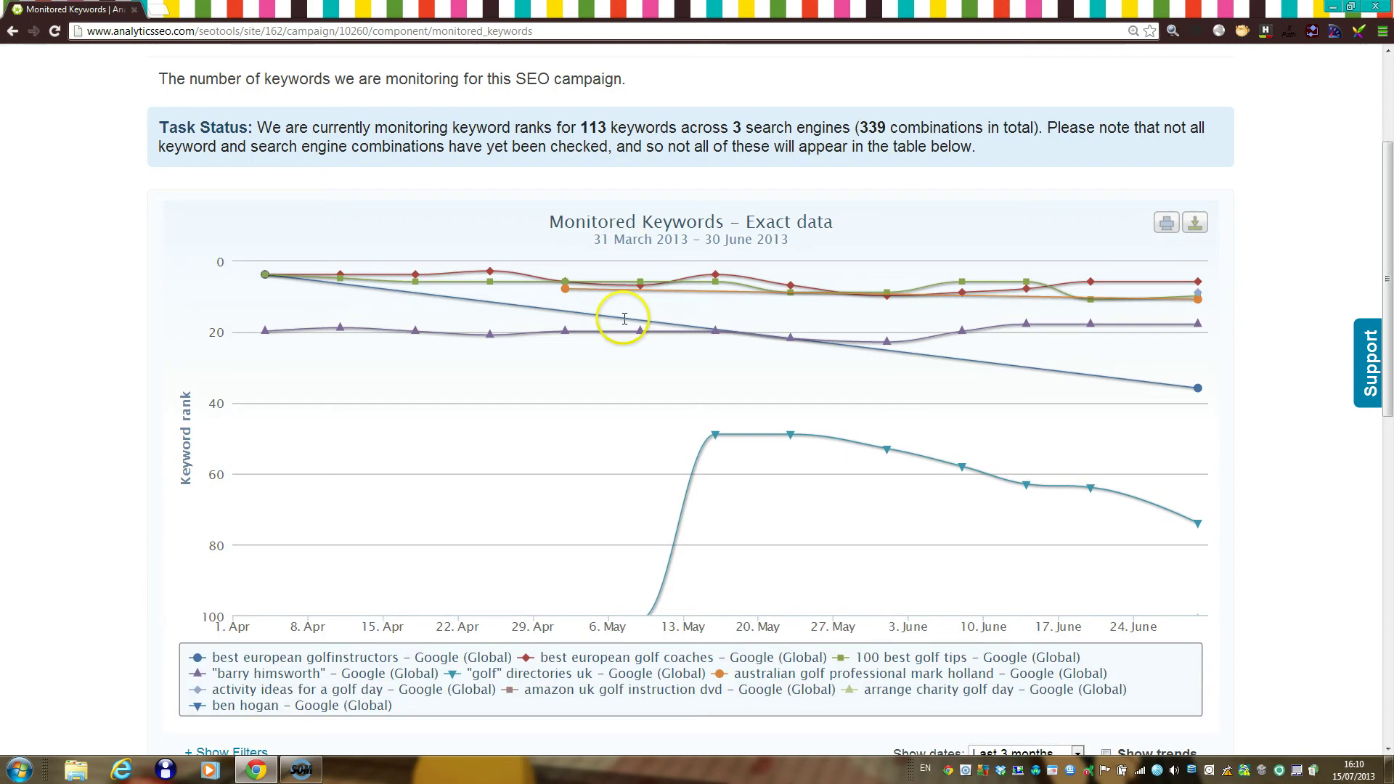
scroll(623, 324, "down", 8)
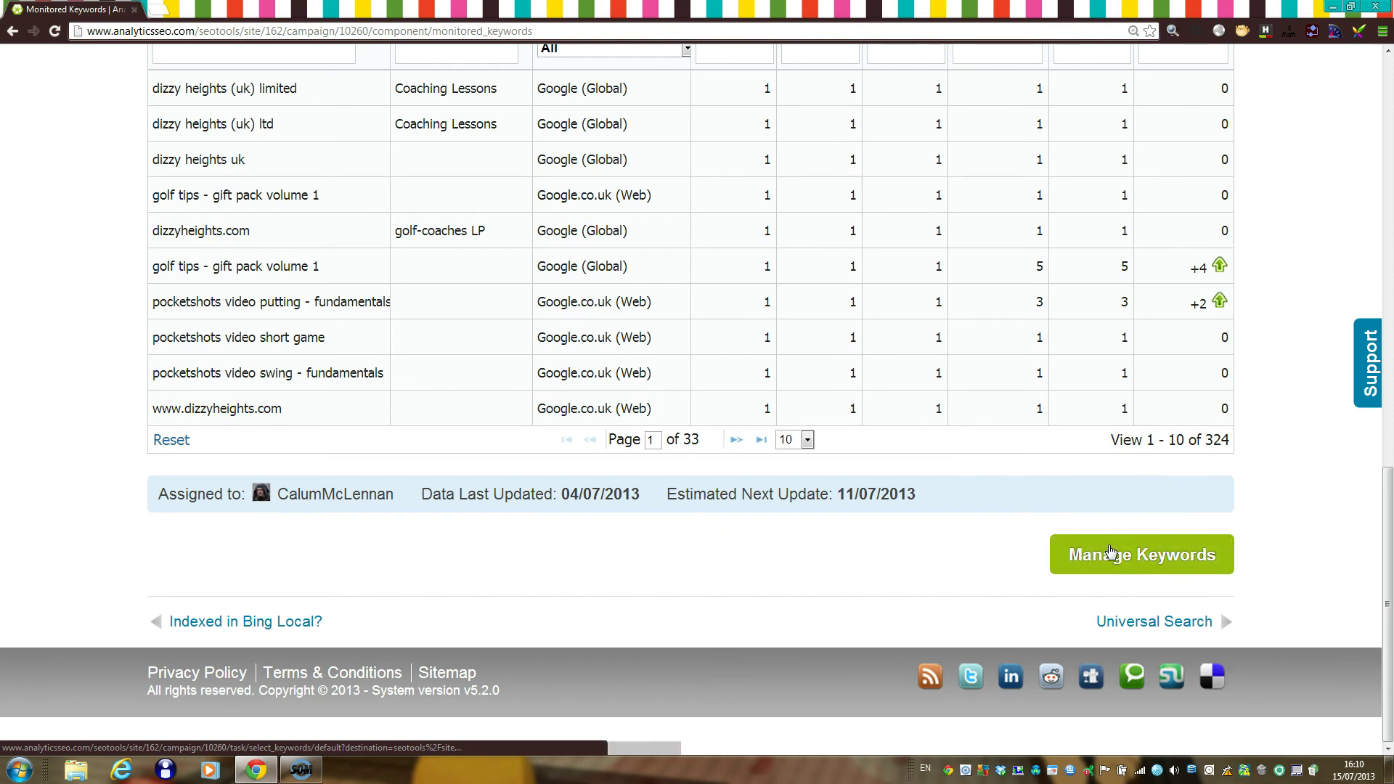
left_click(1110, 552)
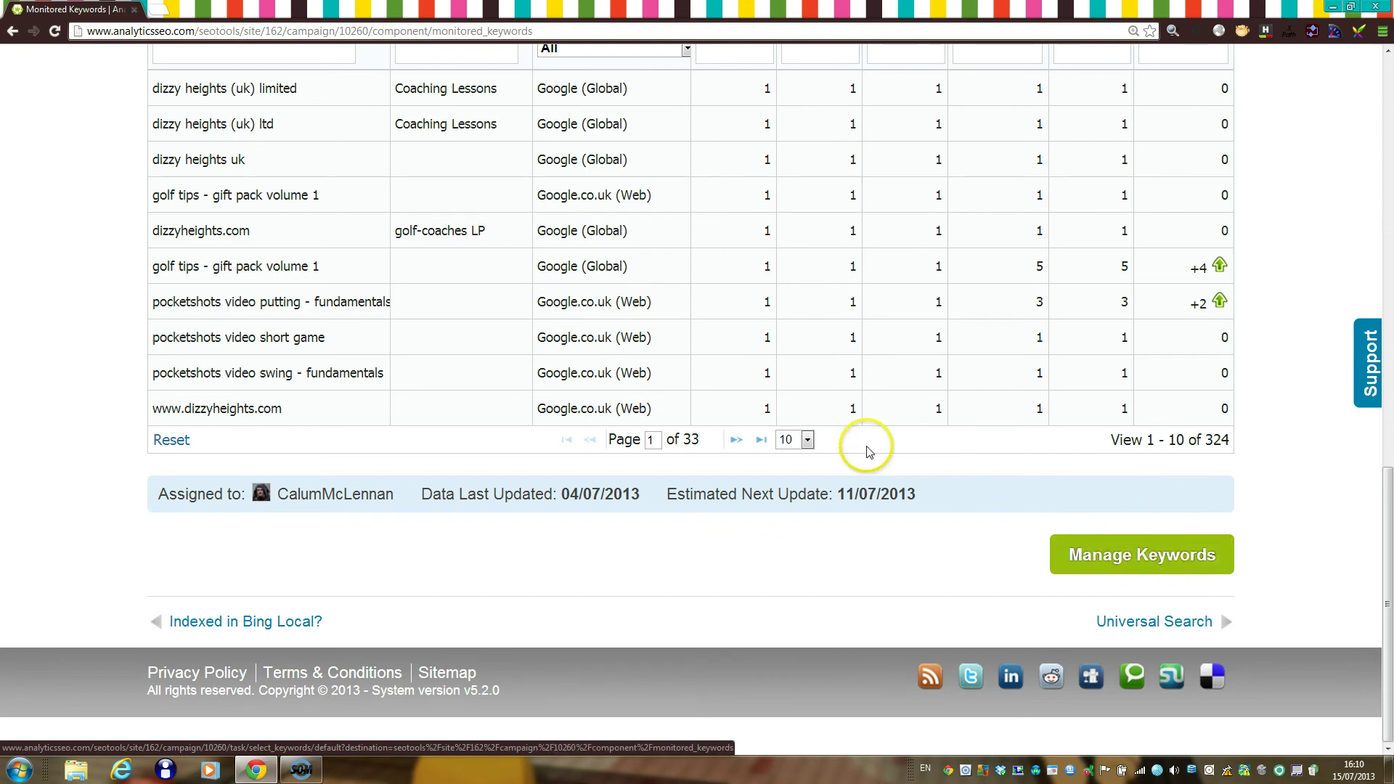
scroll(848, 439, "up", 10)
scroll(848, 440, "up", 5)
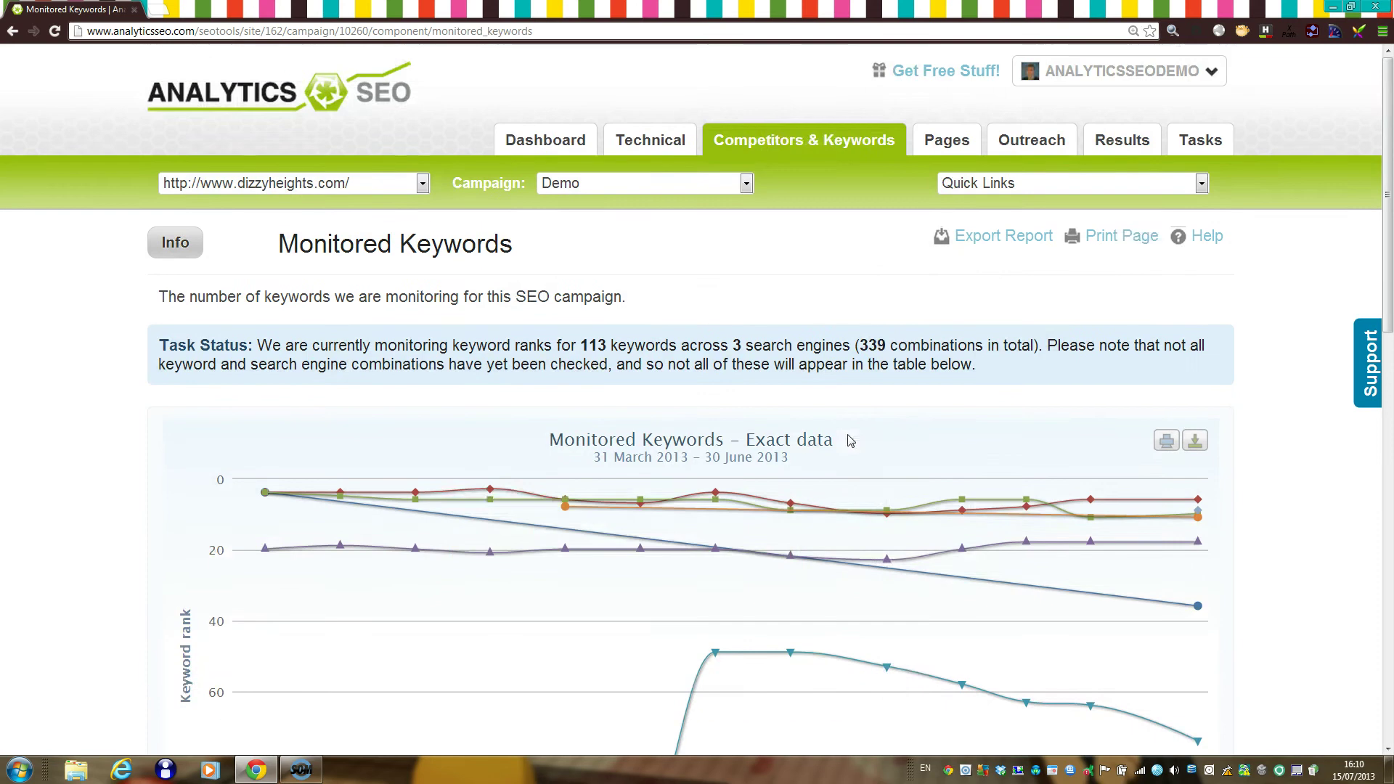
left_click(817, 186)
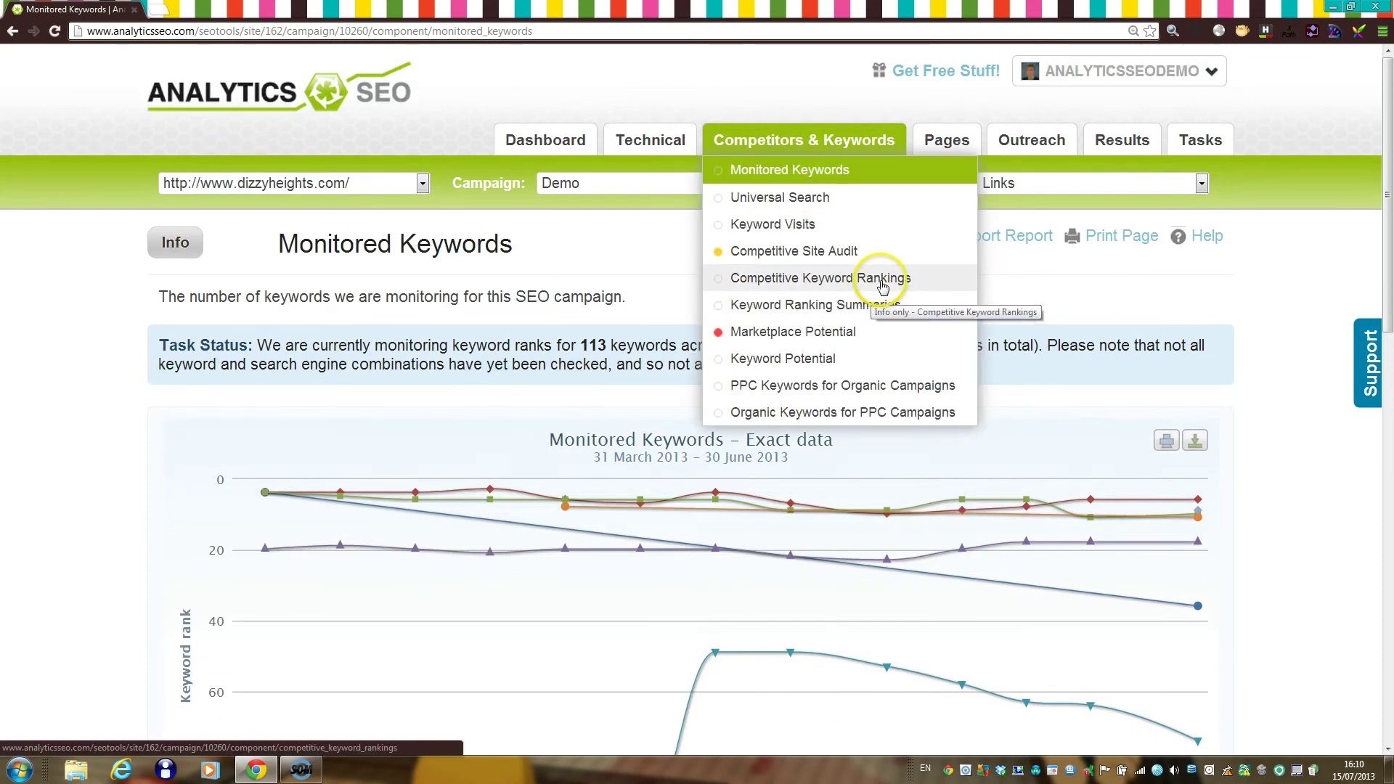
mouse_move(1112, 138)
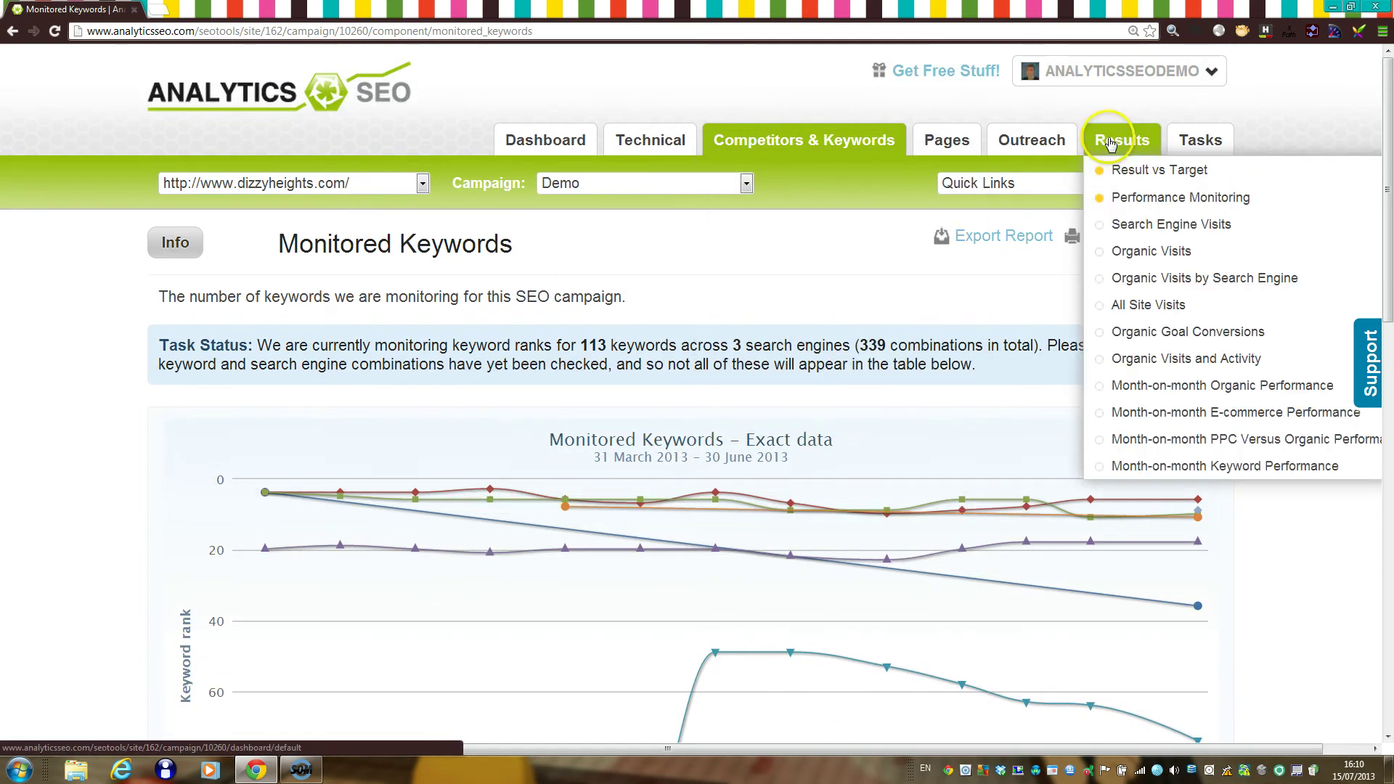
left_click(1127, 471)
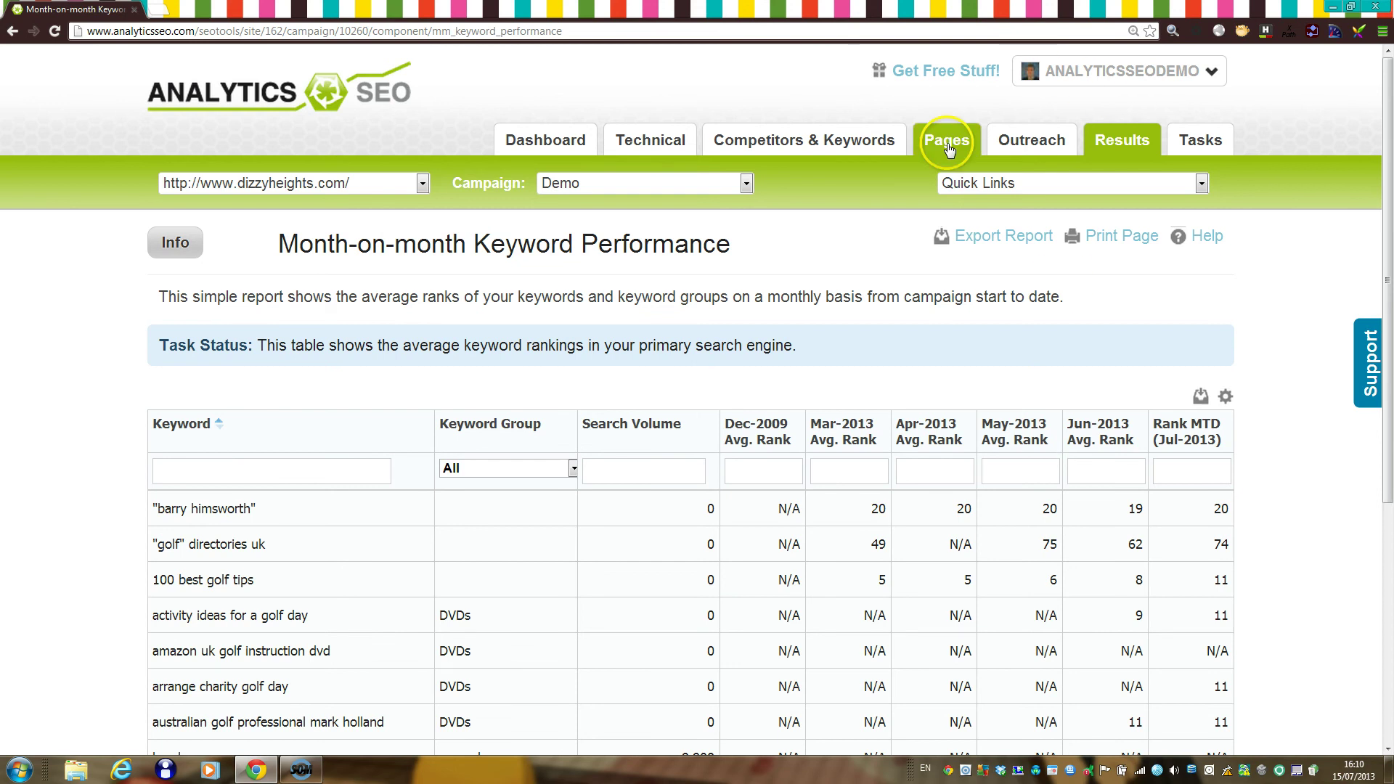
Check the Most Popular Landing Pages column chooser, then open the Duplicate Meta Data report
mouse_move(944, 141)
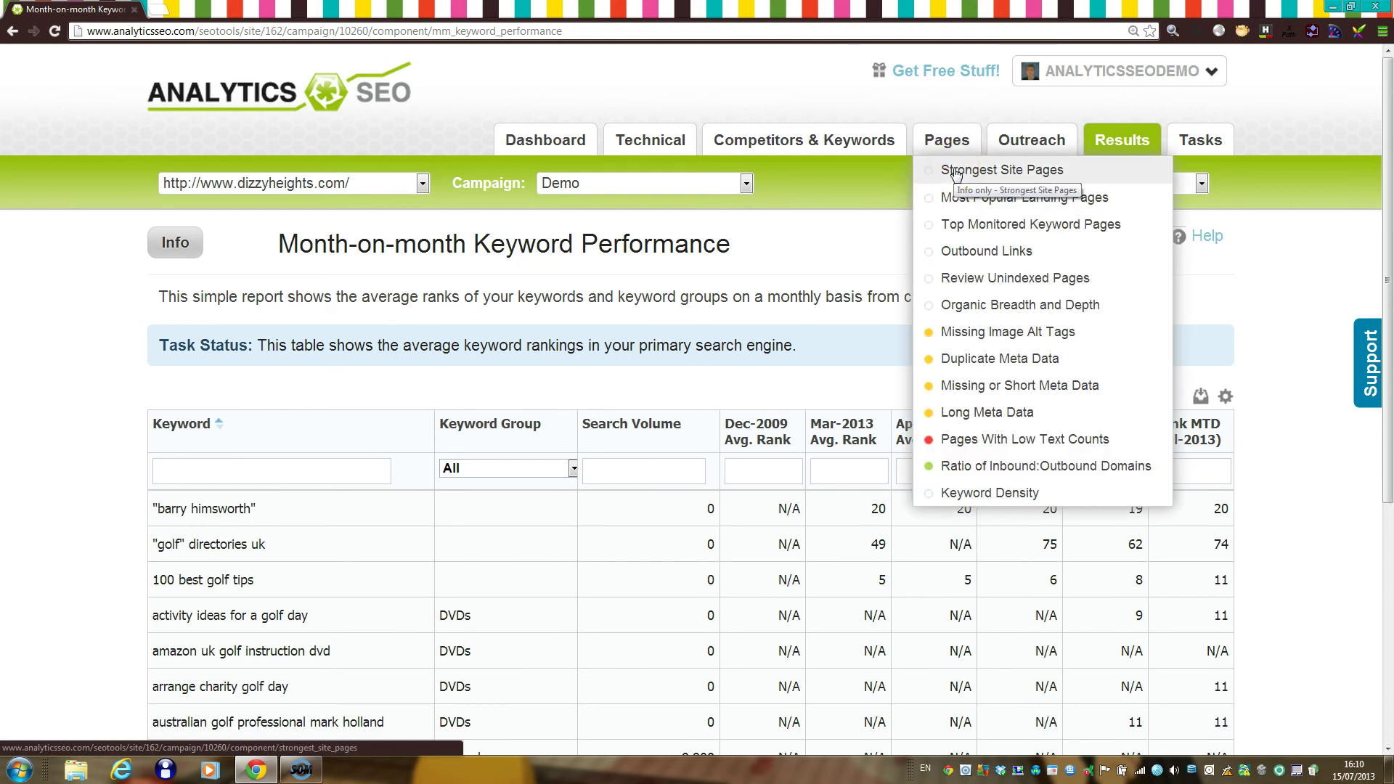
left_click(967, 197)
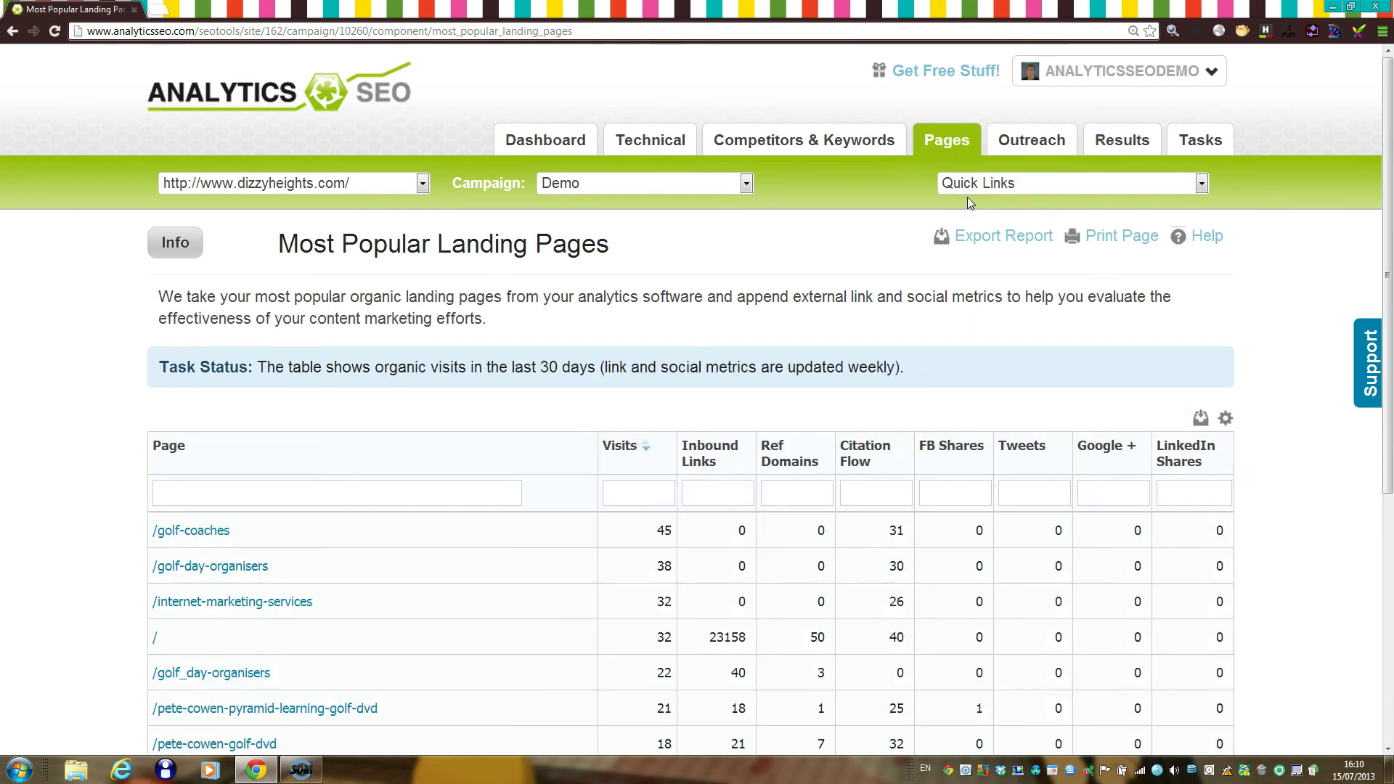
left_click(1225, 418)
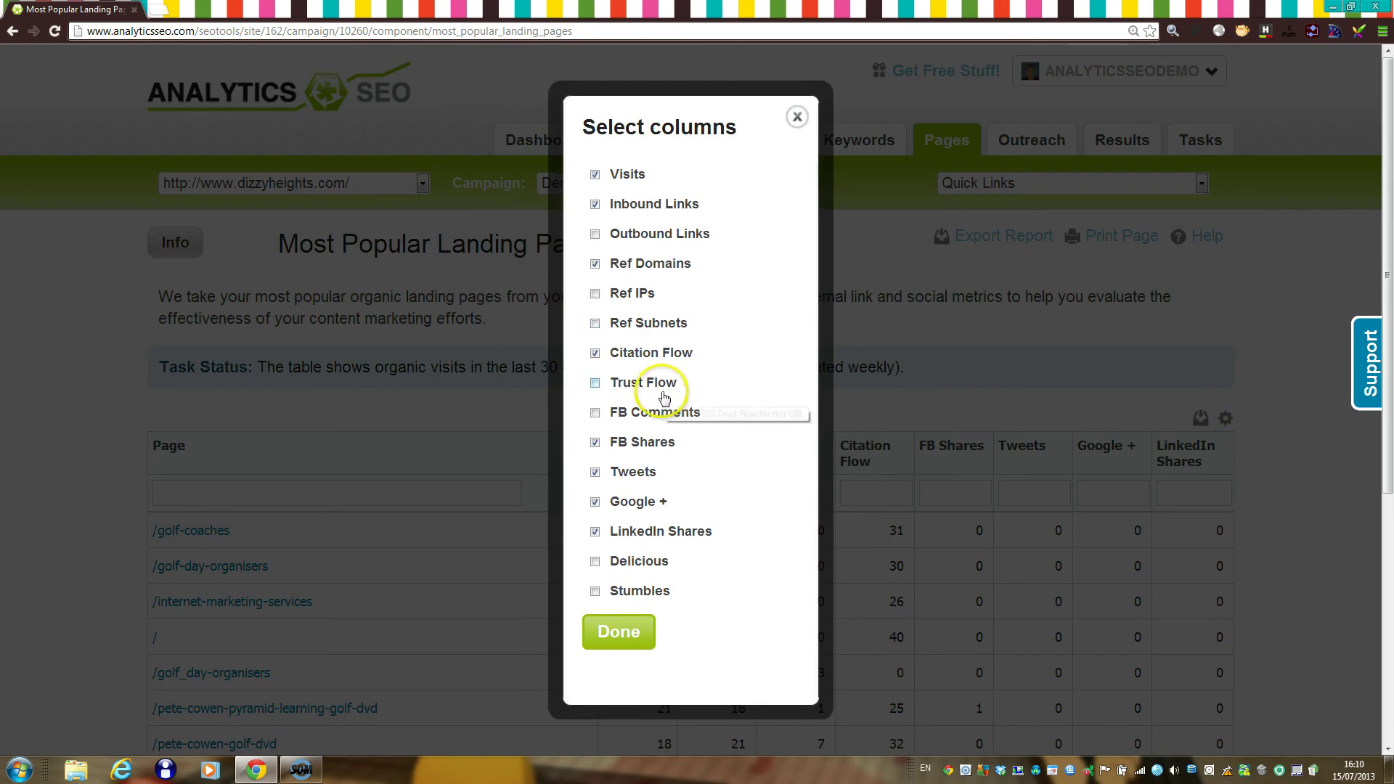
left_click(797, 117)
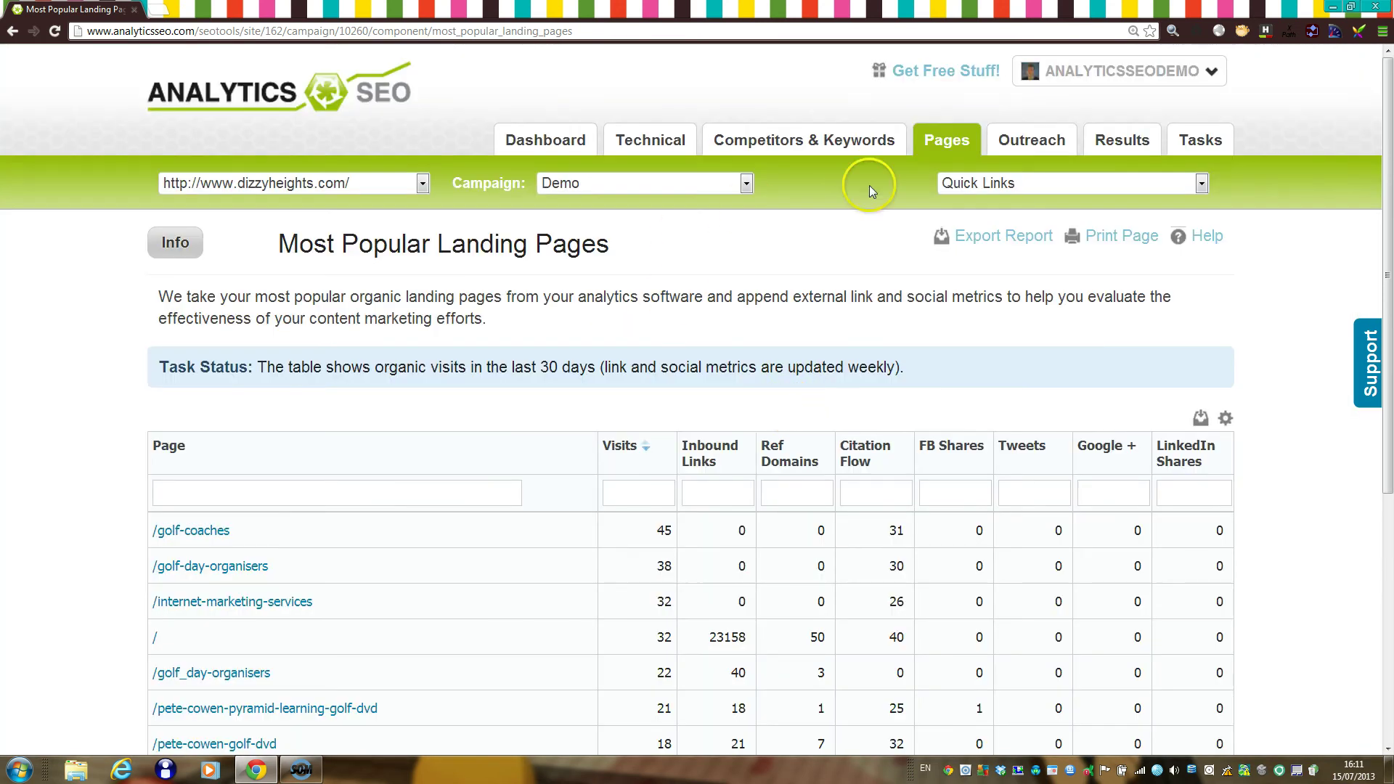
mouse_move(948, 140)
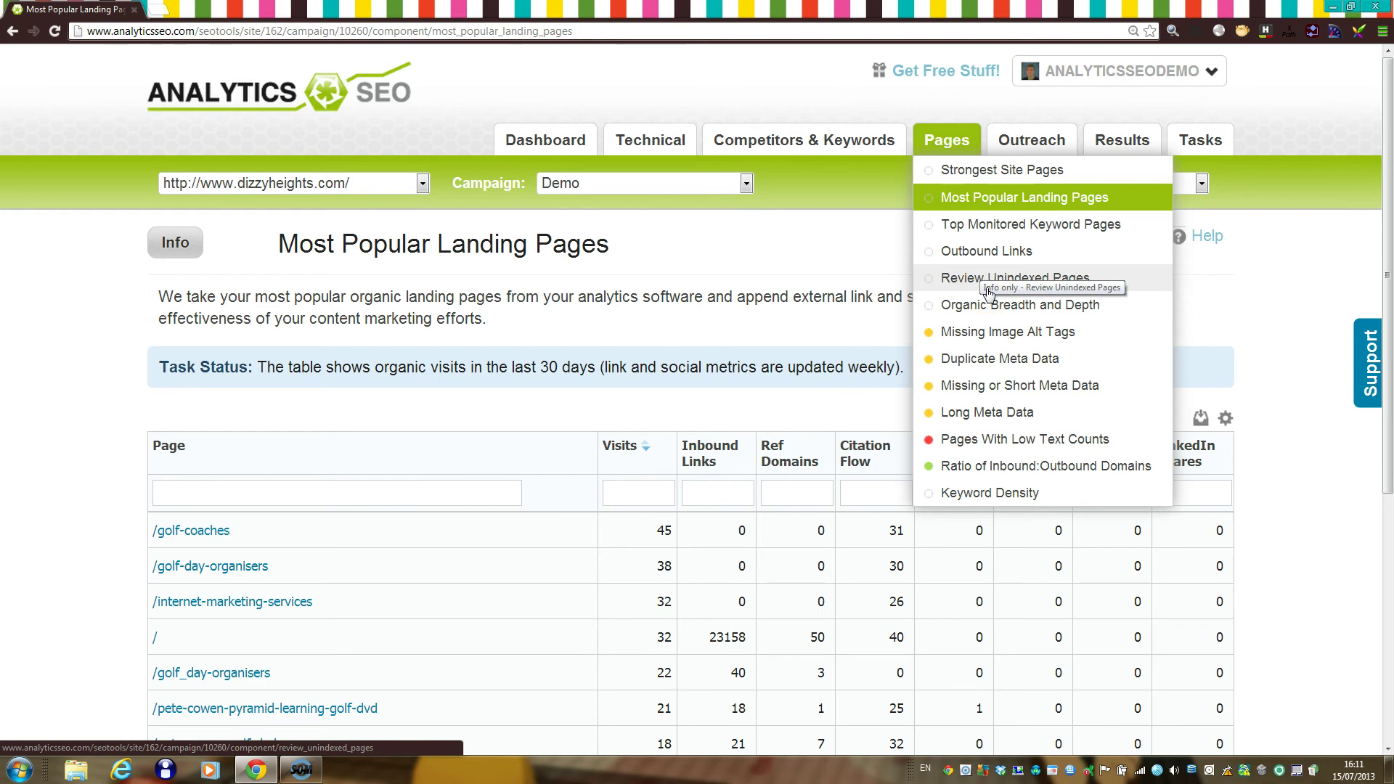
left_click(985, 365)
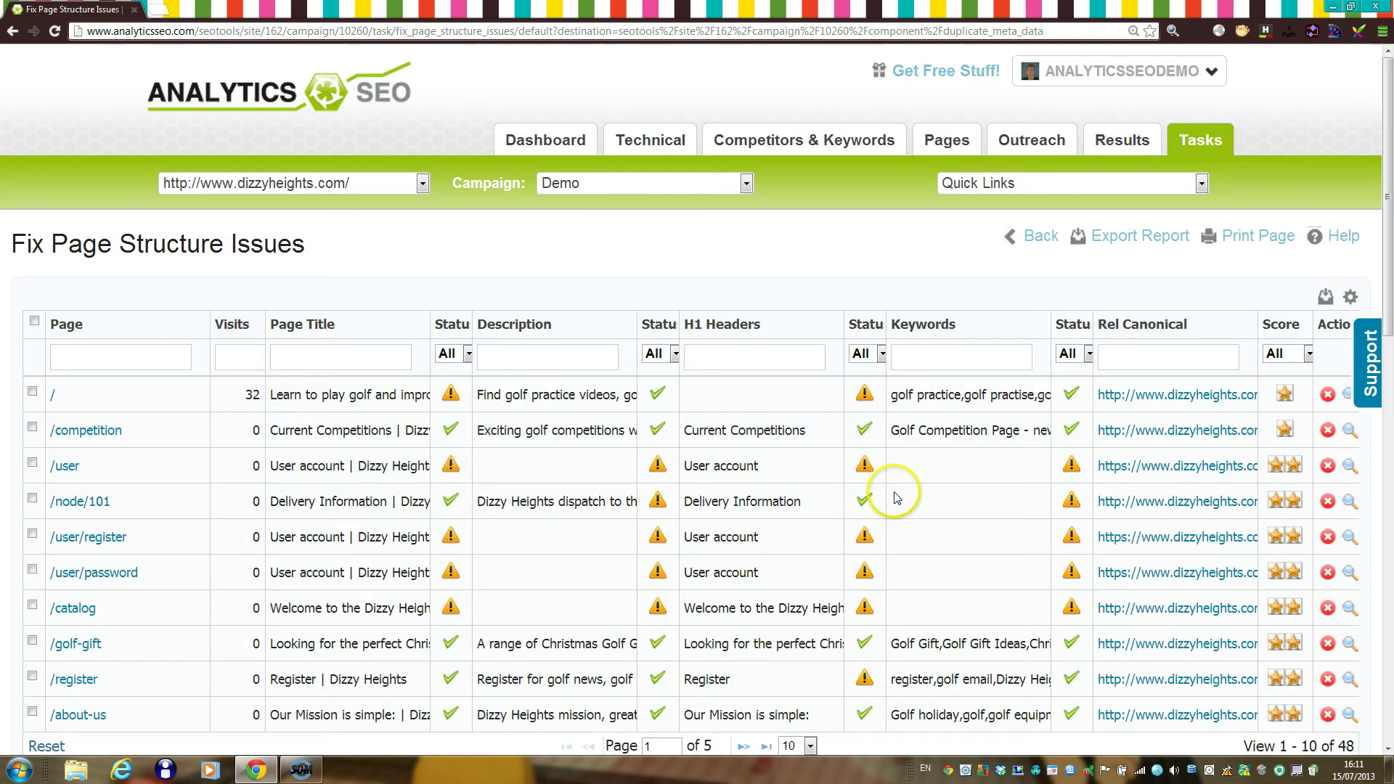
Filter the page structure list to show only Duplicate status pages
left_click(465, 363)
left_click(468, 434)
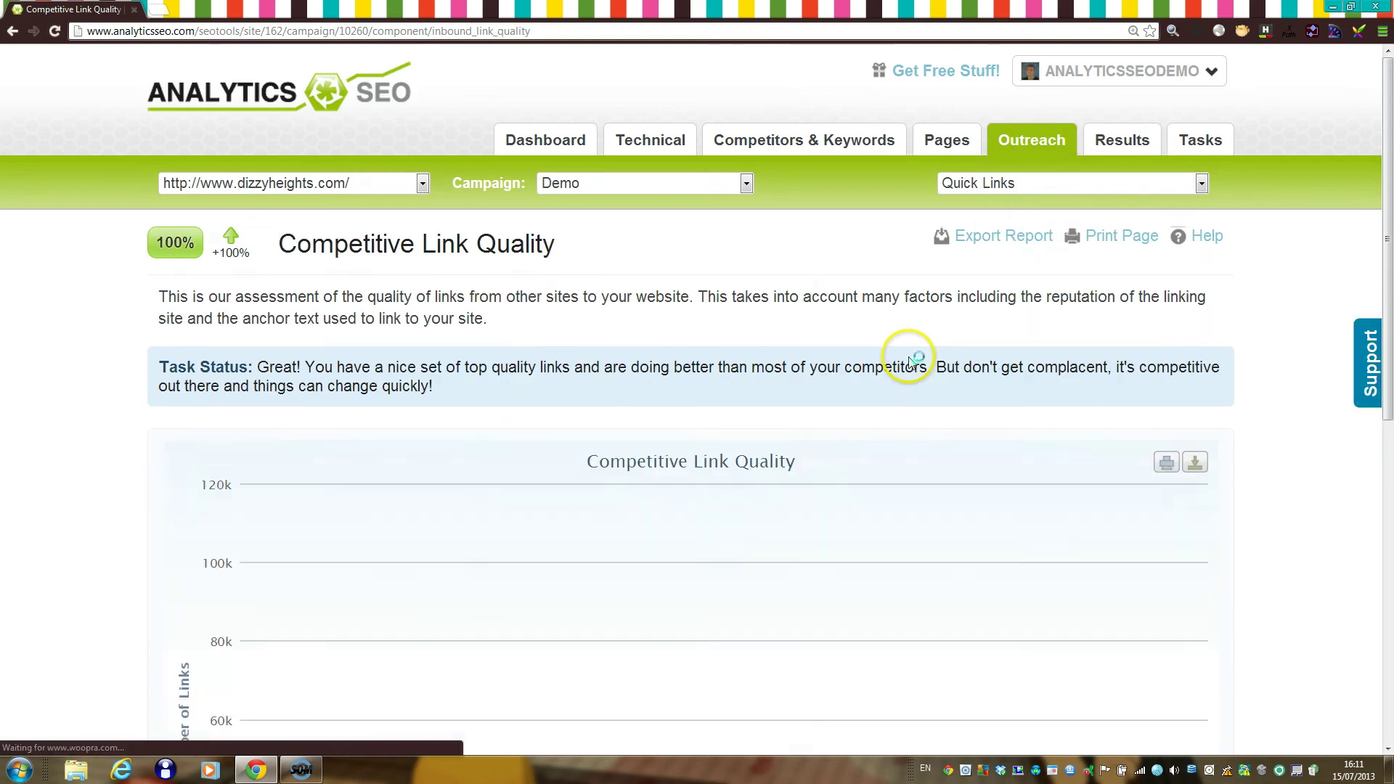
scroll(913, 359, "down", 6)
Browse the competitor links and Link Referrals outreach reports, then move on to Link Building
left_click(1107, 737)
mouse_move(1027, 141)
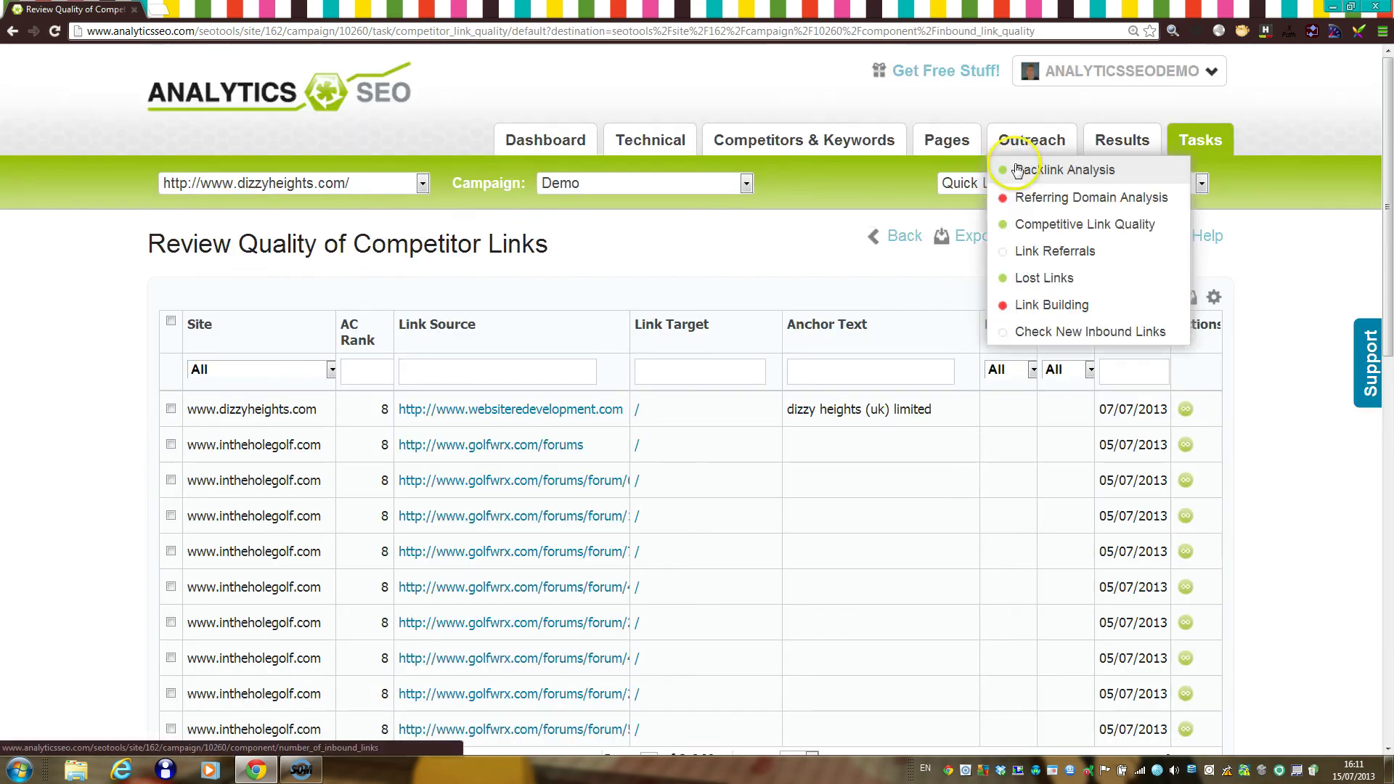
left_click(1049, 251)
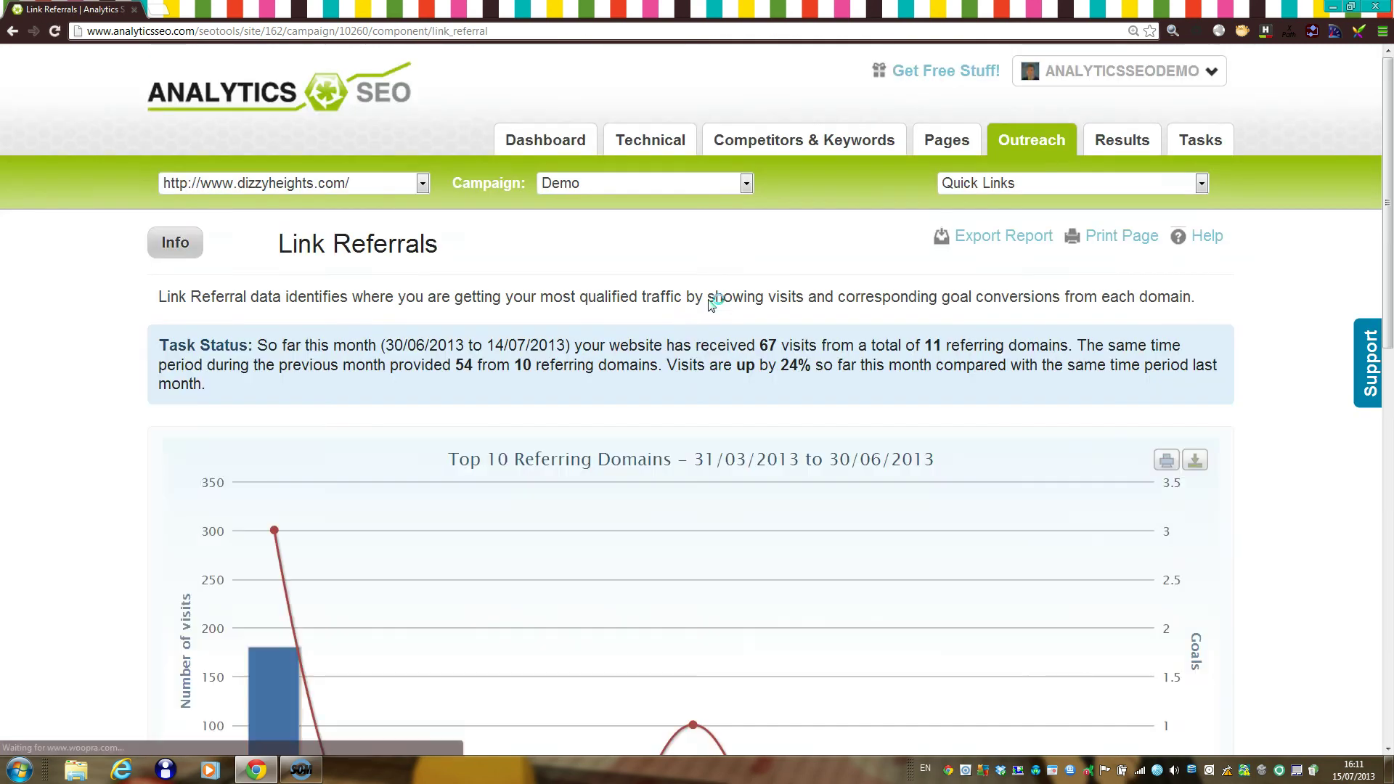
scroll(711, 305, "down", 8)
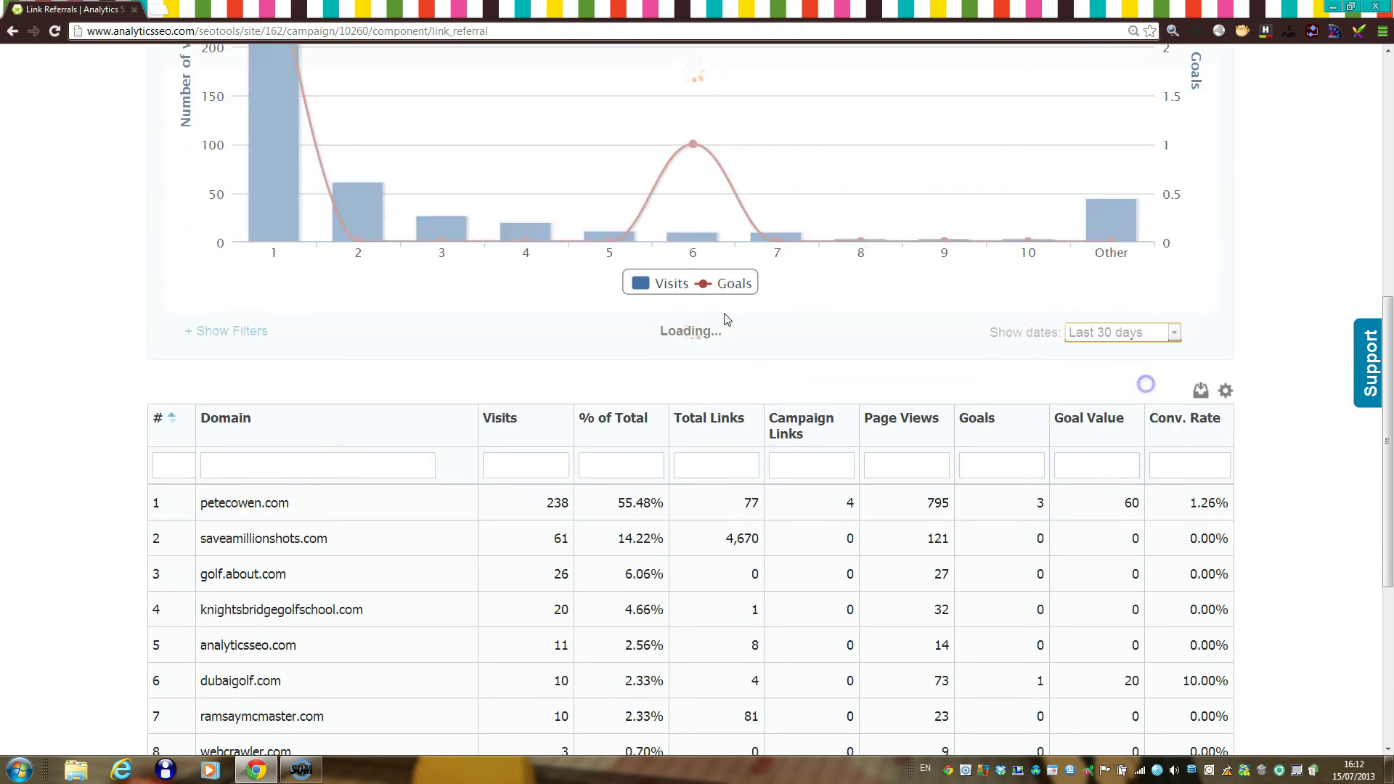
scroll(726, 319, "up", 5)
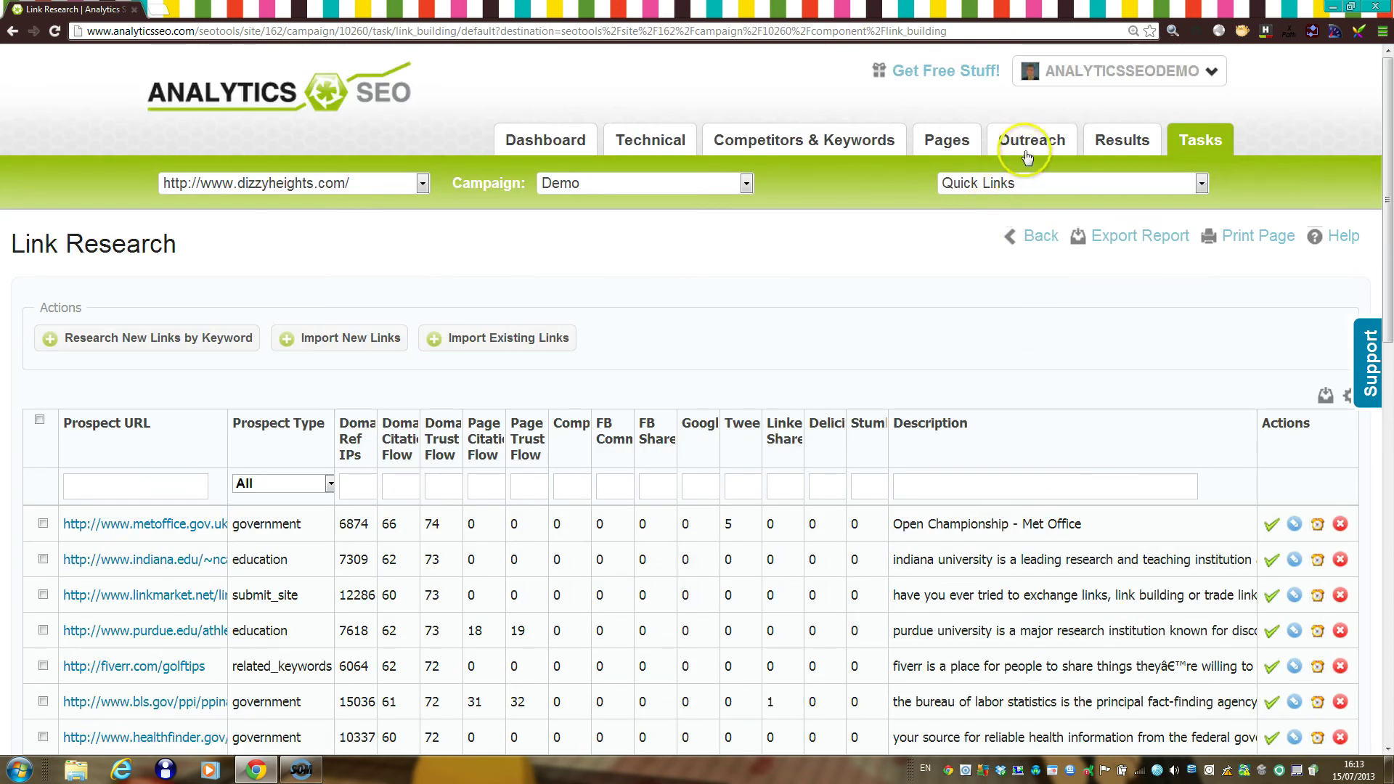
left_click(1026, 155)
View the Organic Visits chart of brand versus non-brand visits from 2009 to 2013
left_click(1071, 150)
mouse_move(1113, 146)
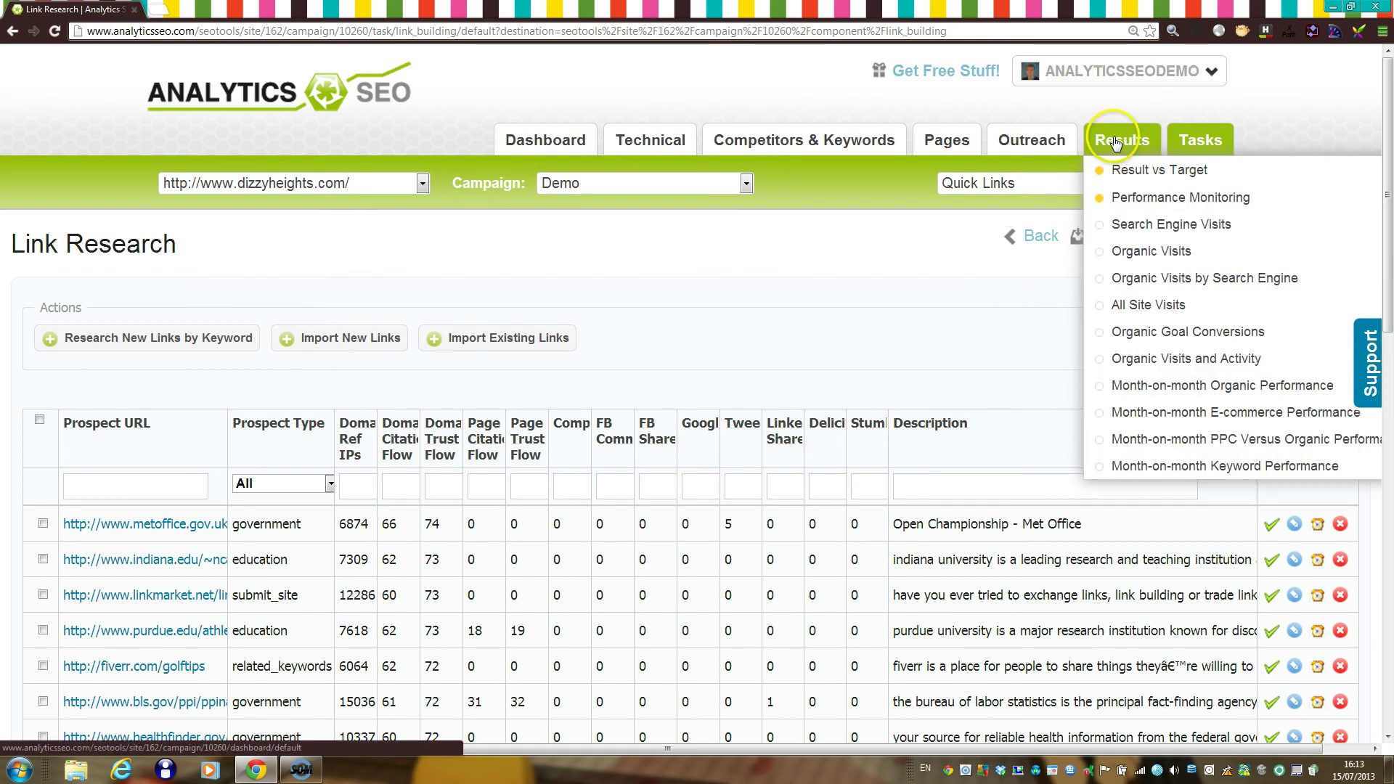
left_click(1143, 251)
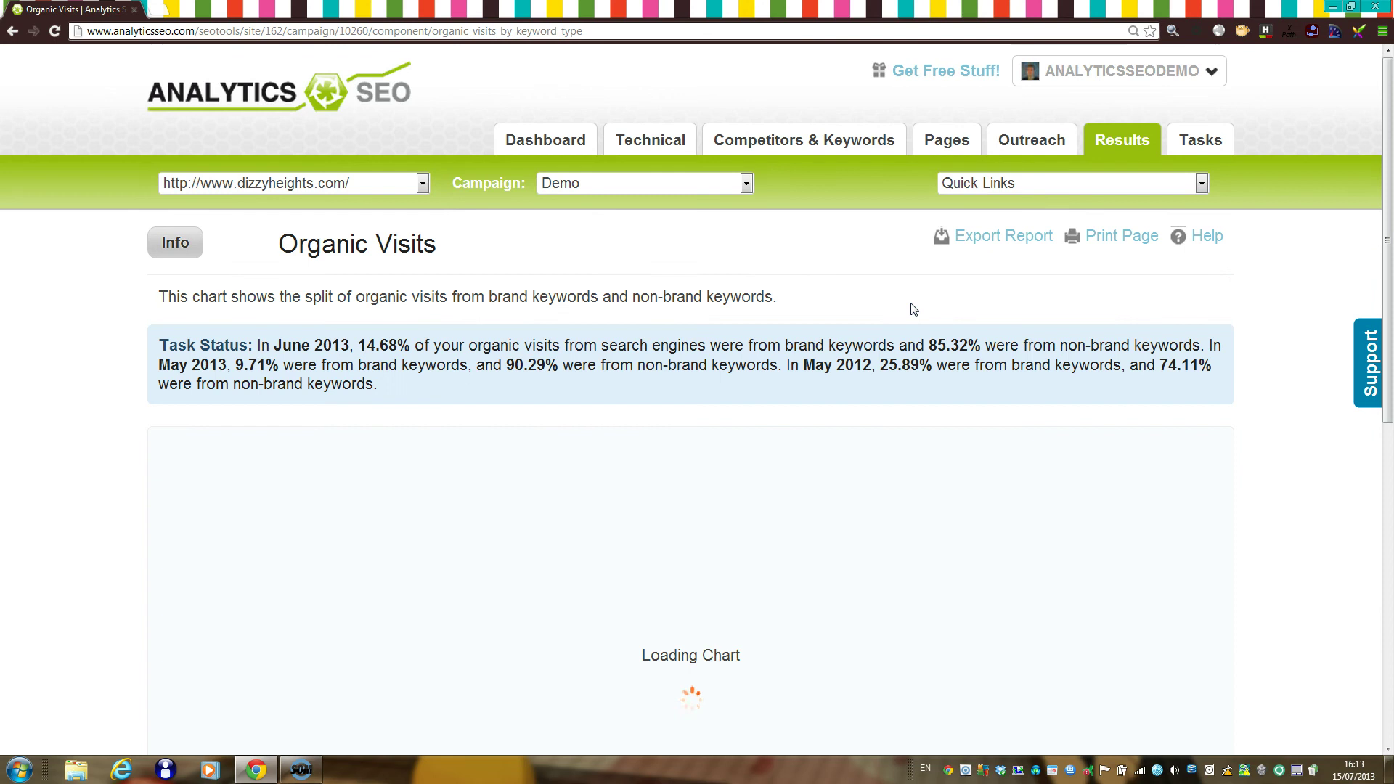
scroll(913, 309, "down", 4)
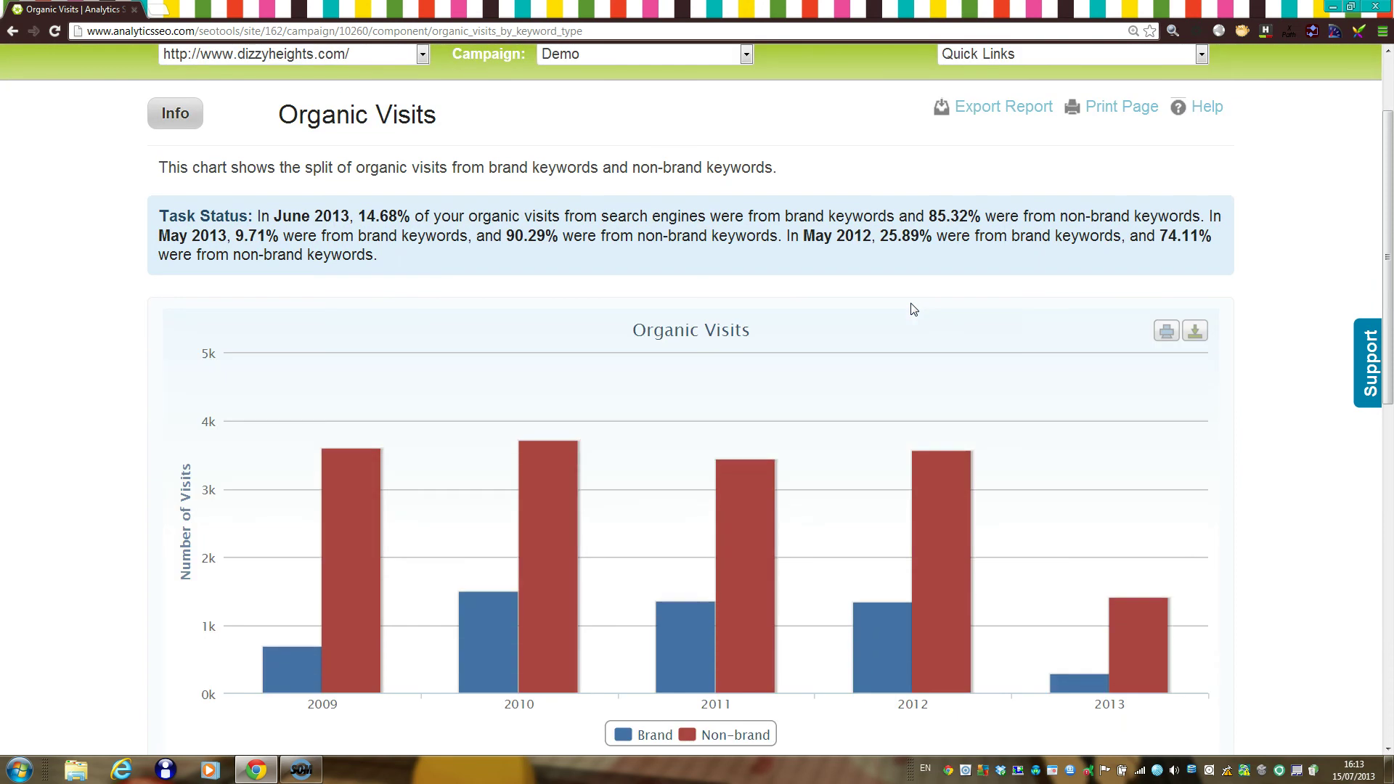
scroll(912, 308, "down", 3)
scroll(913, 309, "up", 5)
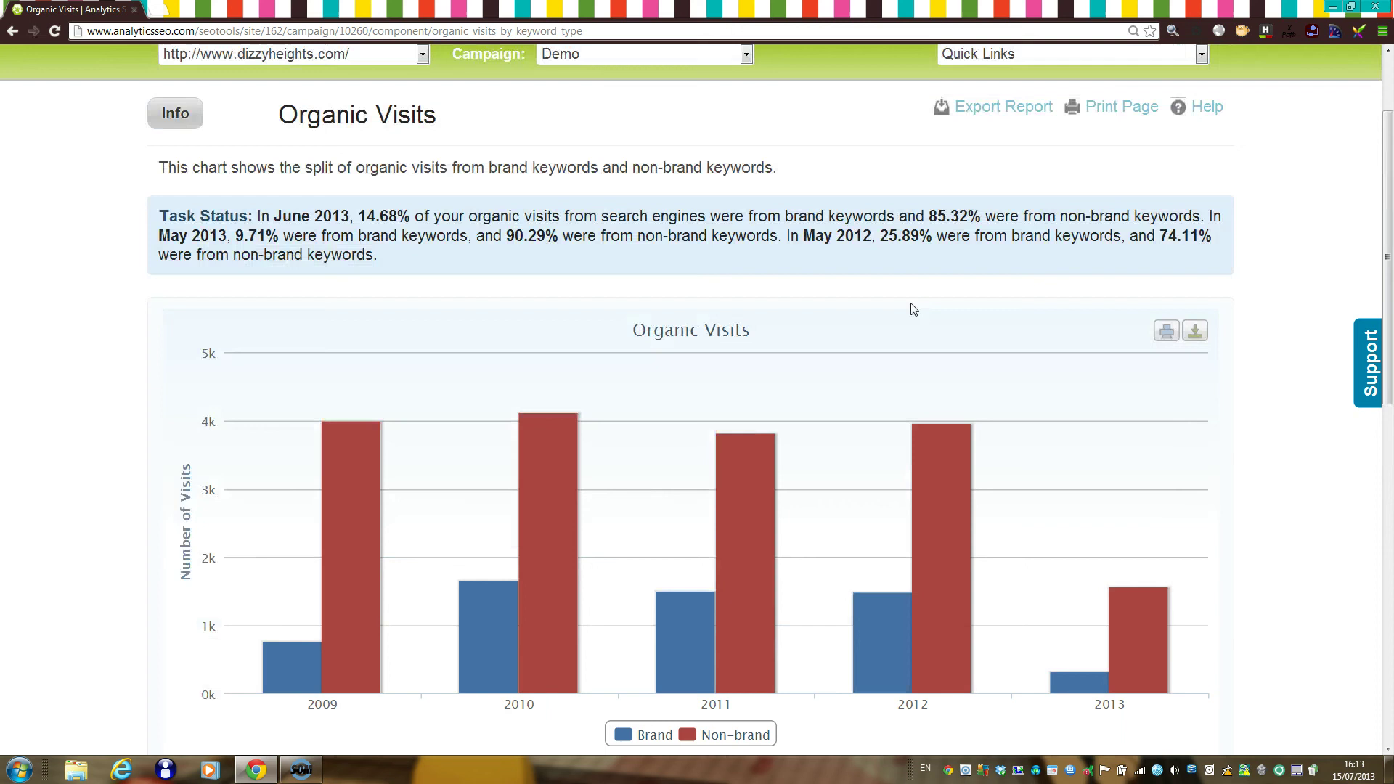
scroll(1074, 145, "up", 1)
mouse_move(1115, 97)
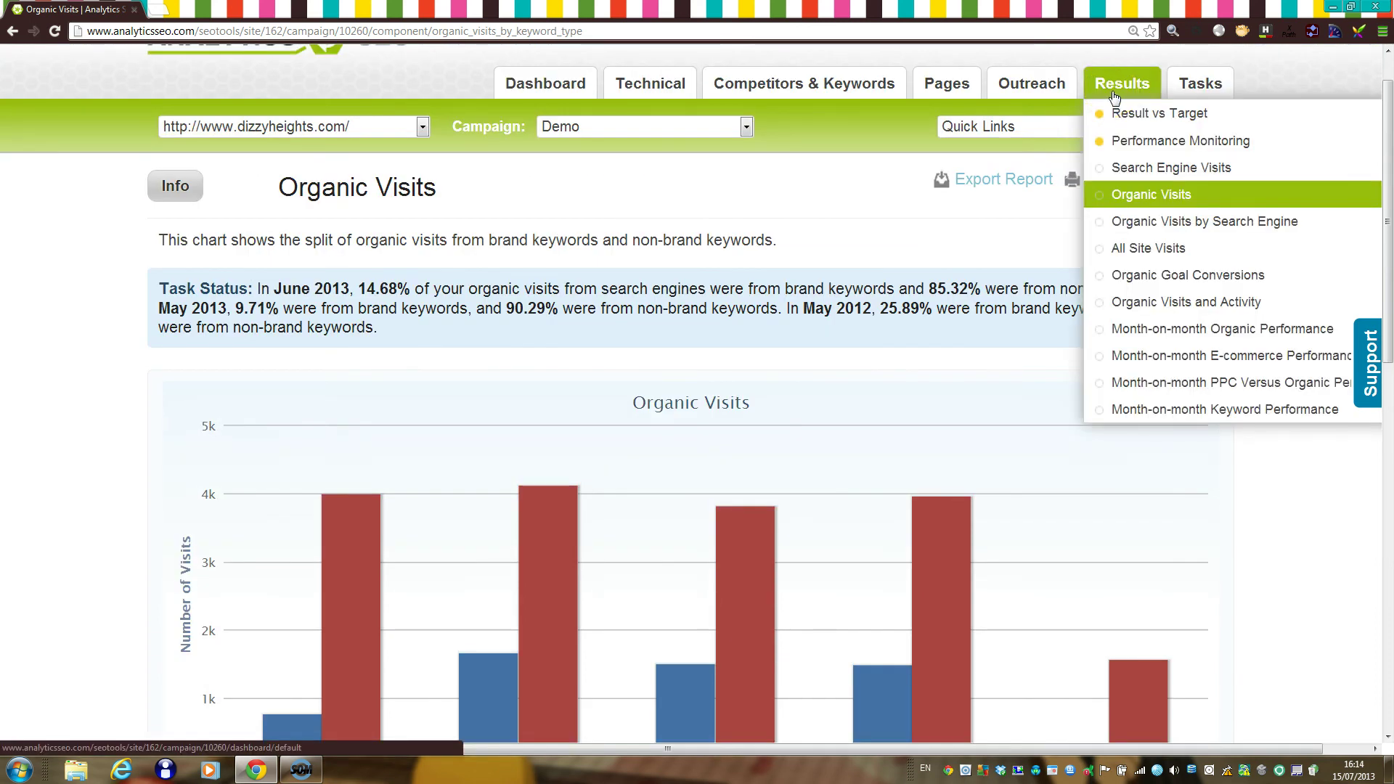
left_click(1200, 278)
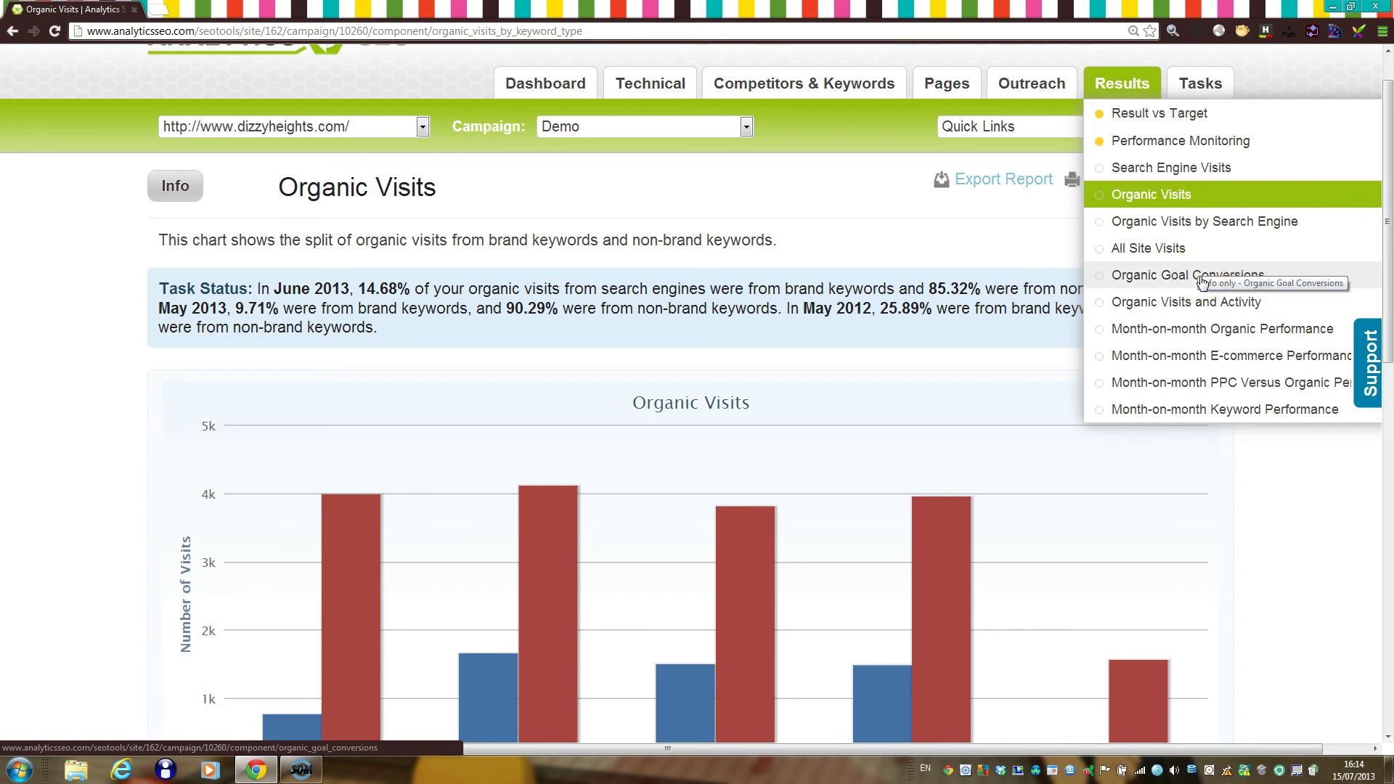
Scroll the Month-on-month PPC Versus Organic Performance table, then go to the User Manual page
left_click(1190, 382)
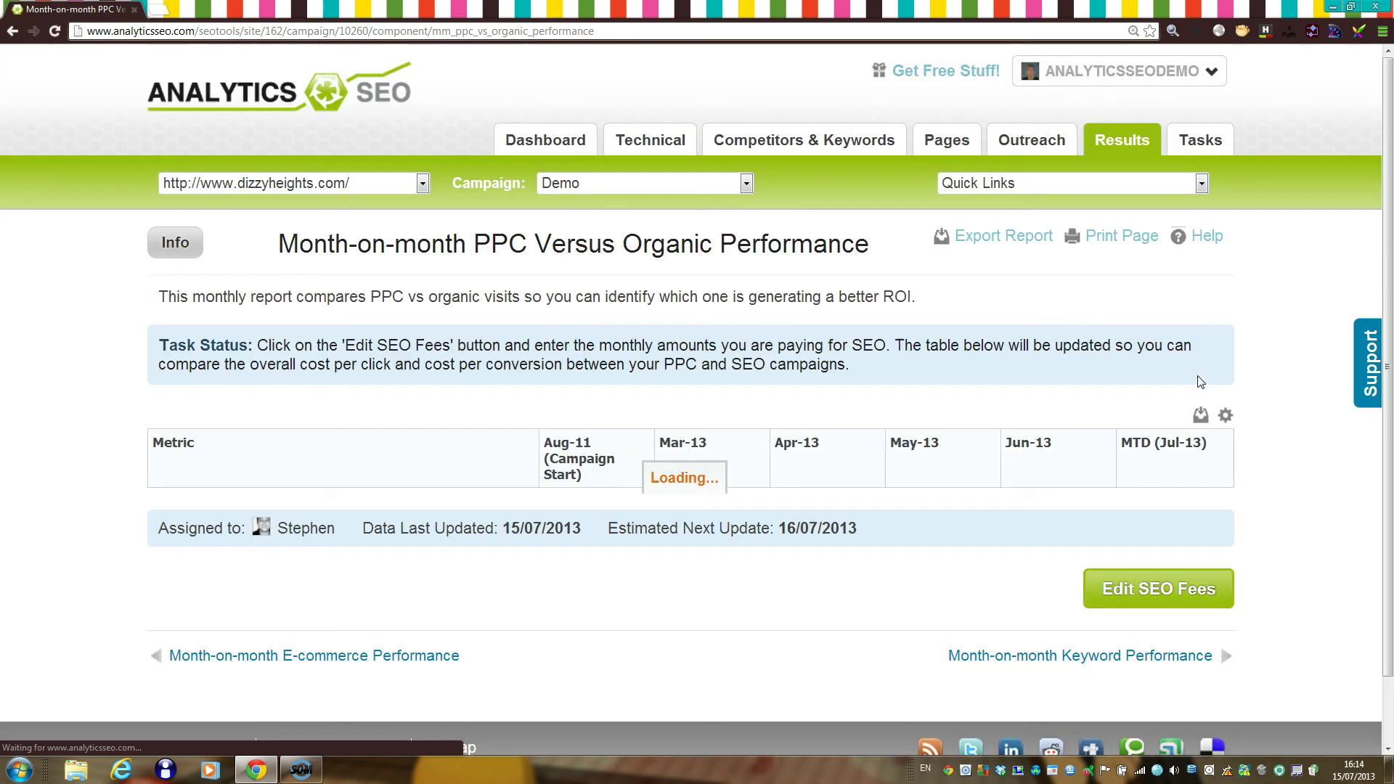
scroll(773, 313, "down", 8)
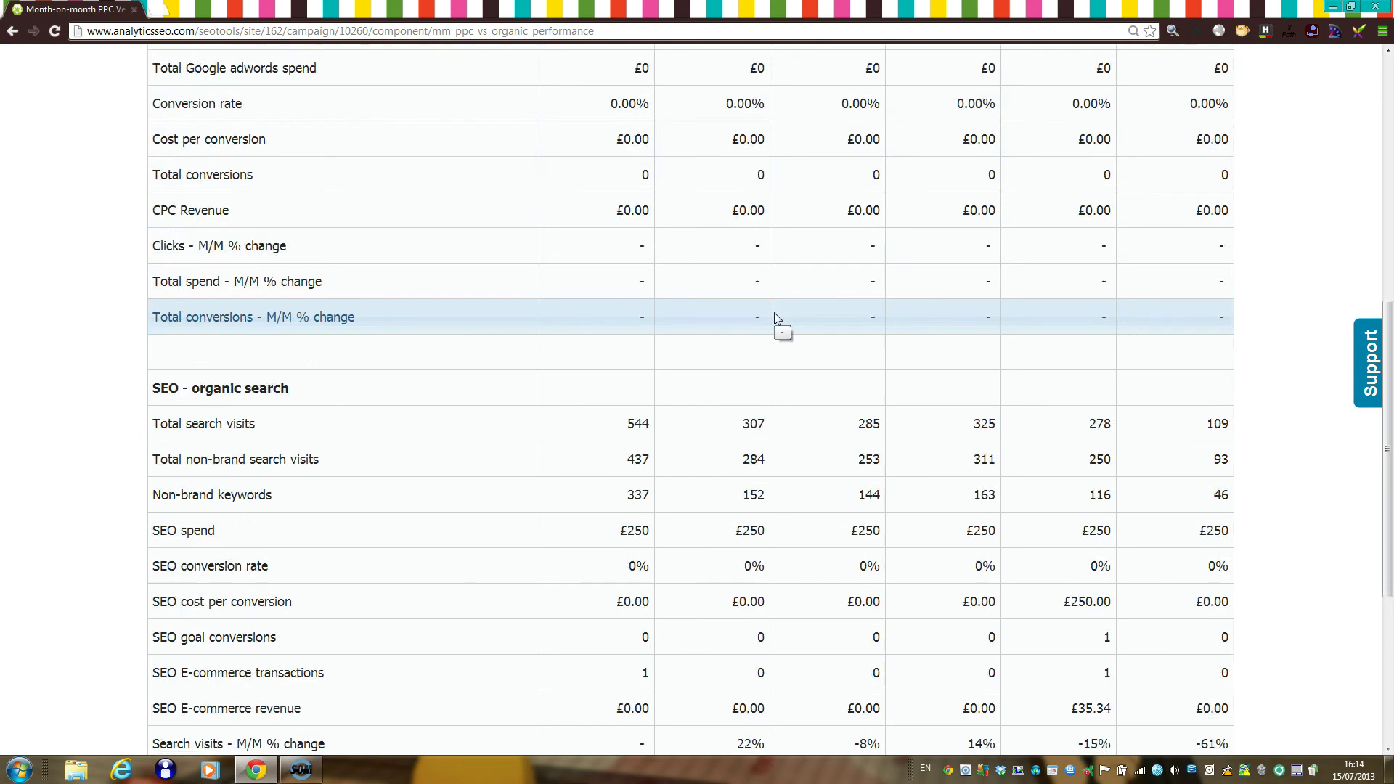
left_click_drag(774, 317, 774, 317)
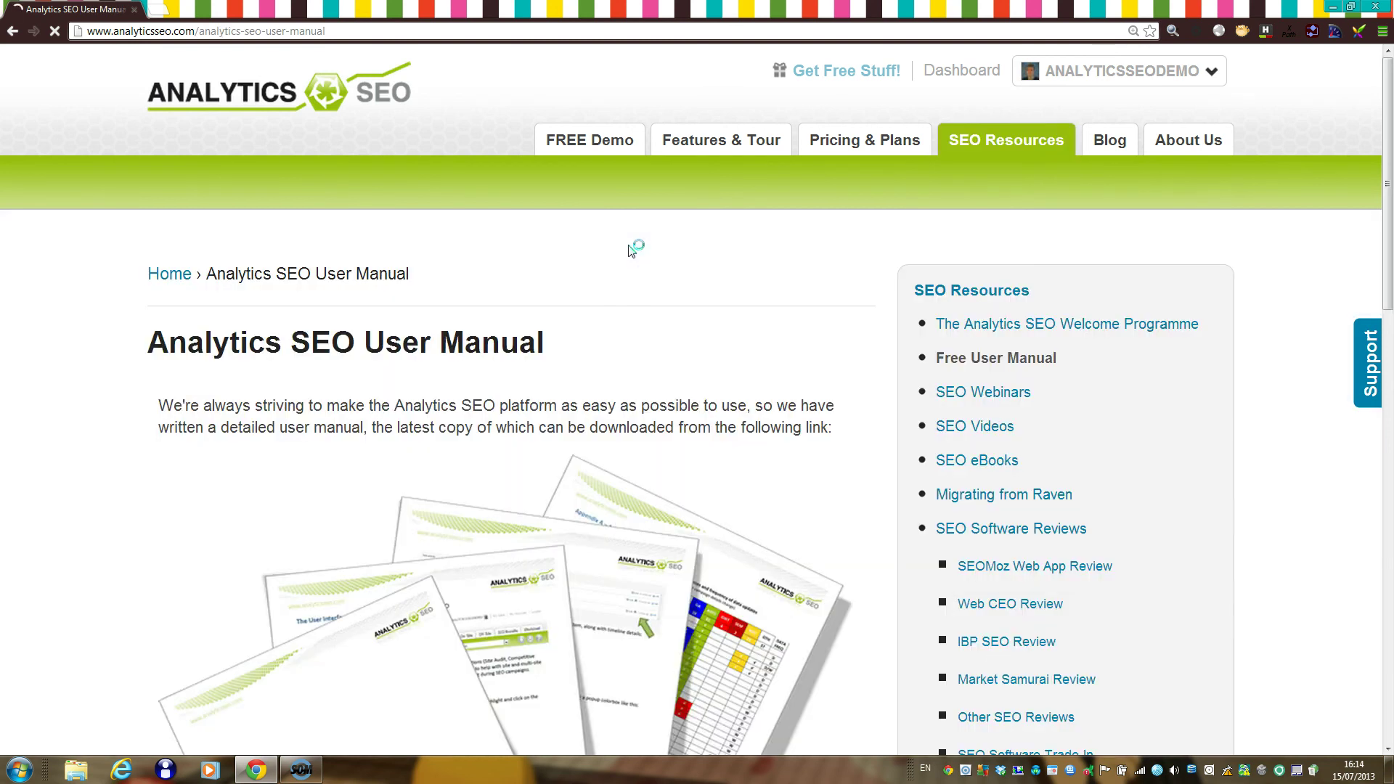
Search the Support knowledge base for 'campaign' to reach 'Getting your Campaign to 100%!'
scroll(630, 250, "down", 2)
scroll(630, 250, "up", 2)
left_click(306, 218)
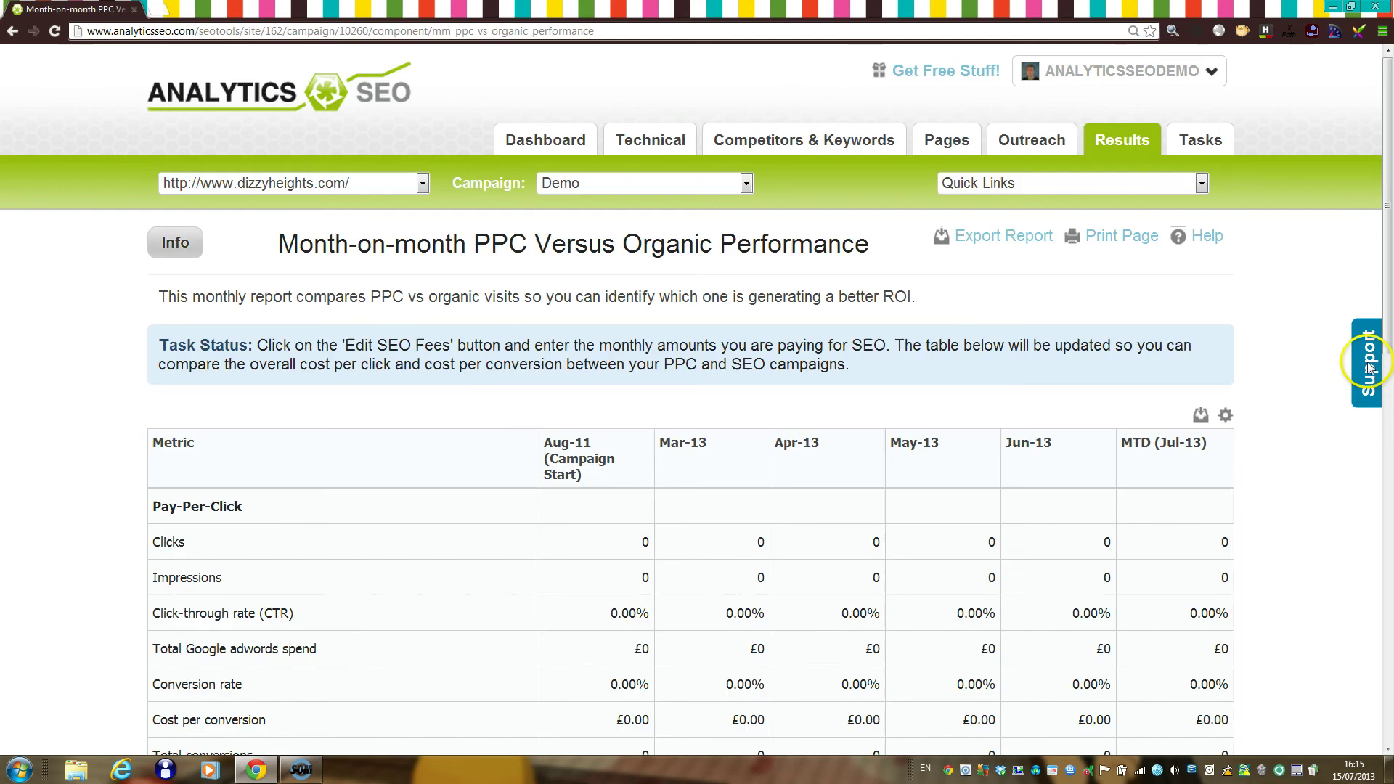
left_click(1369, 361)
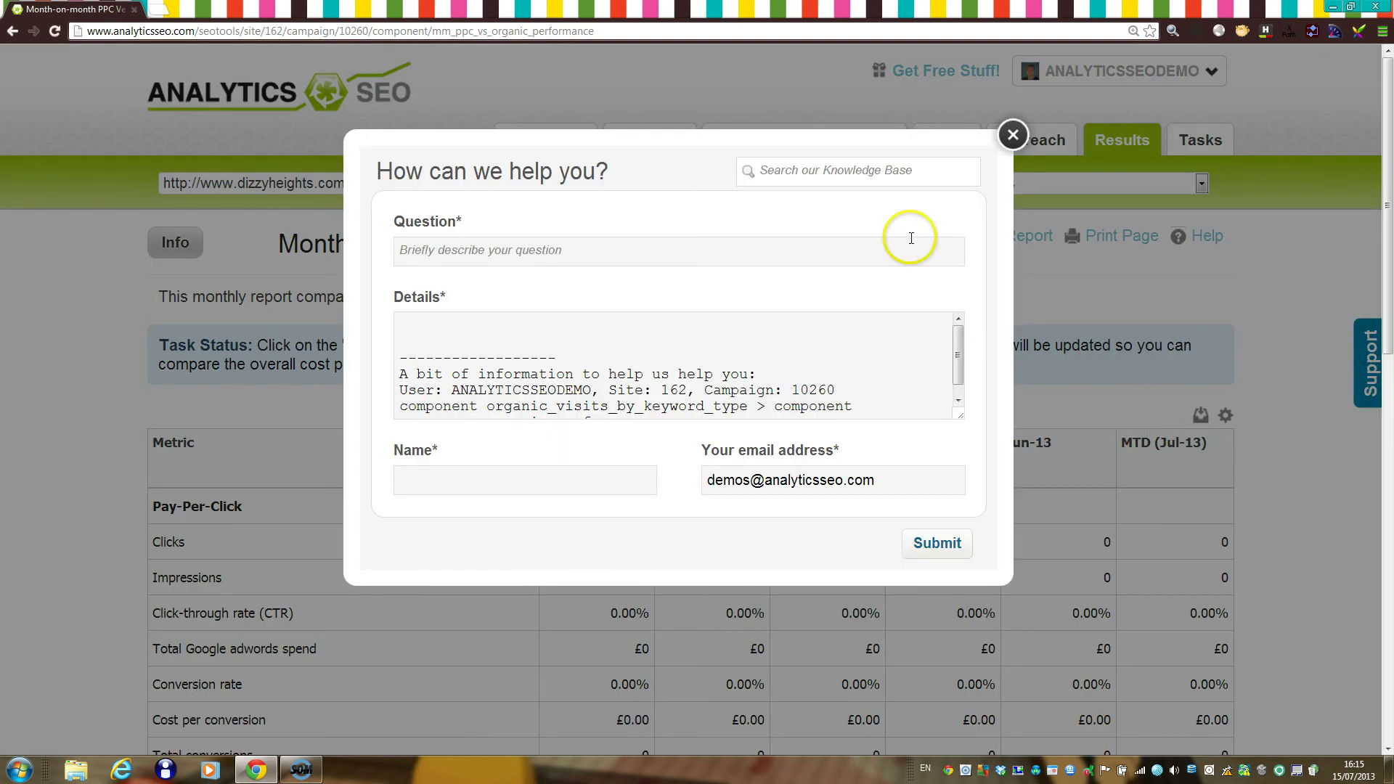
left_click(879, 171)
type("campaign")
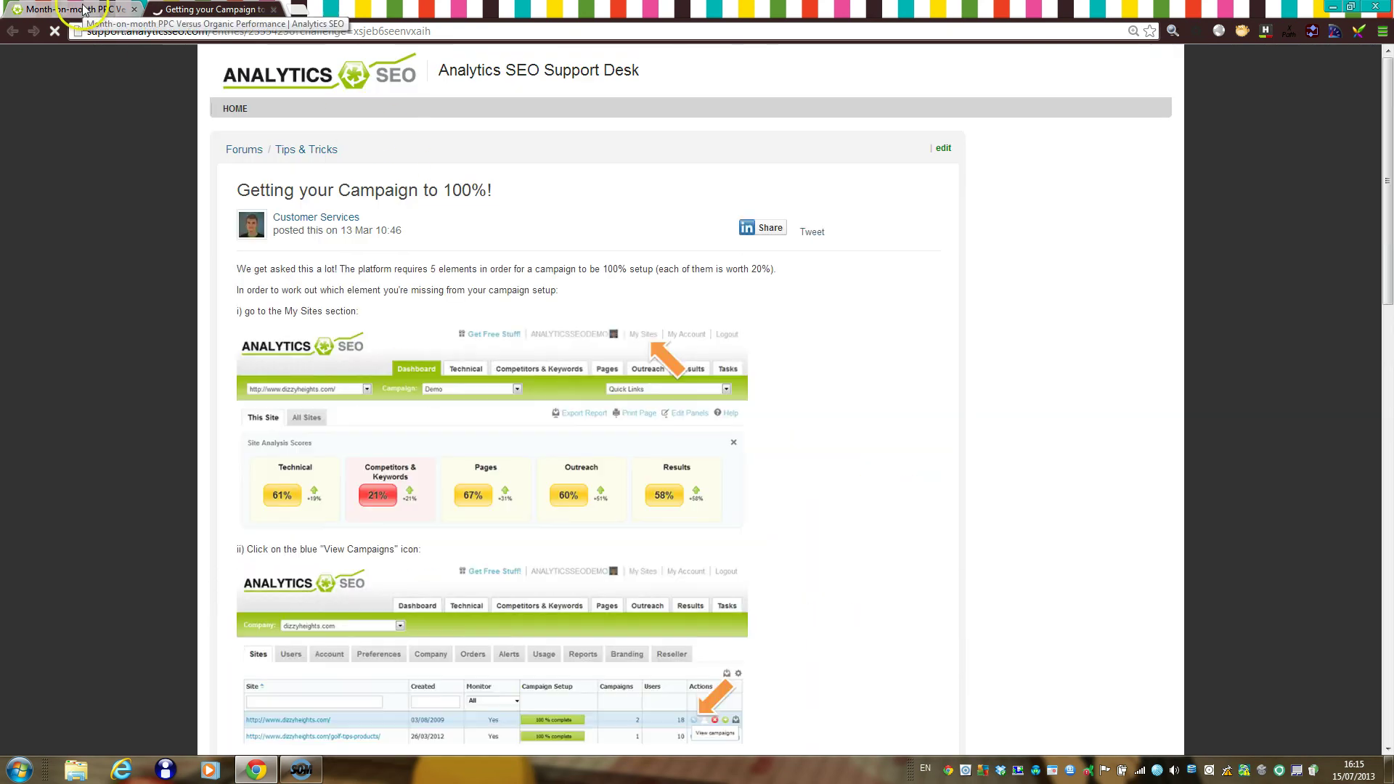
Close the support help form, then strip 'rewards' from the URL to load analyticsseo.com's home page
left_click(86, 8)
left_click(1017, 136)
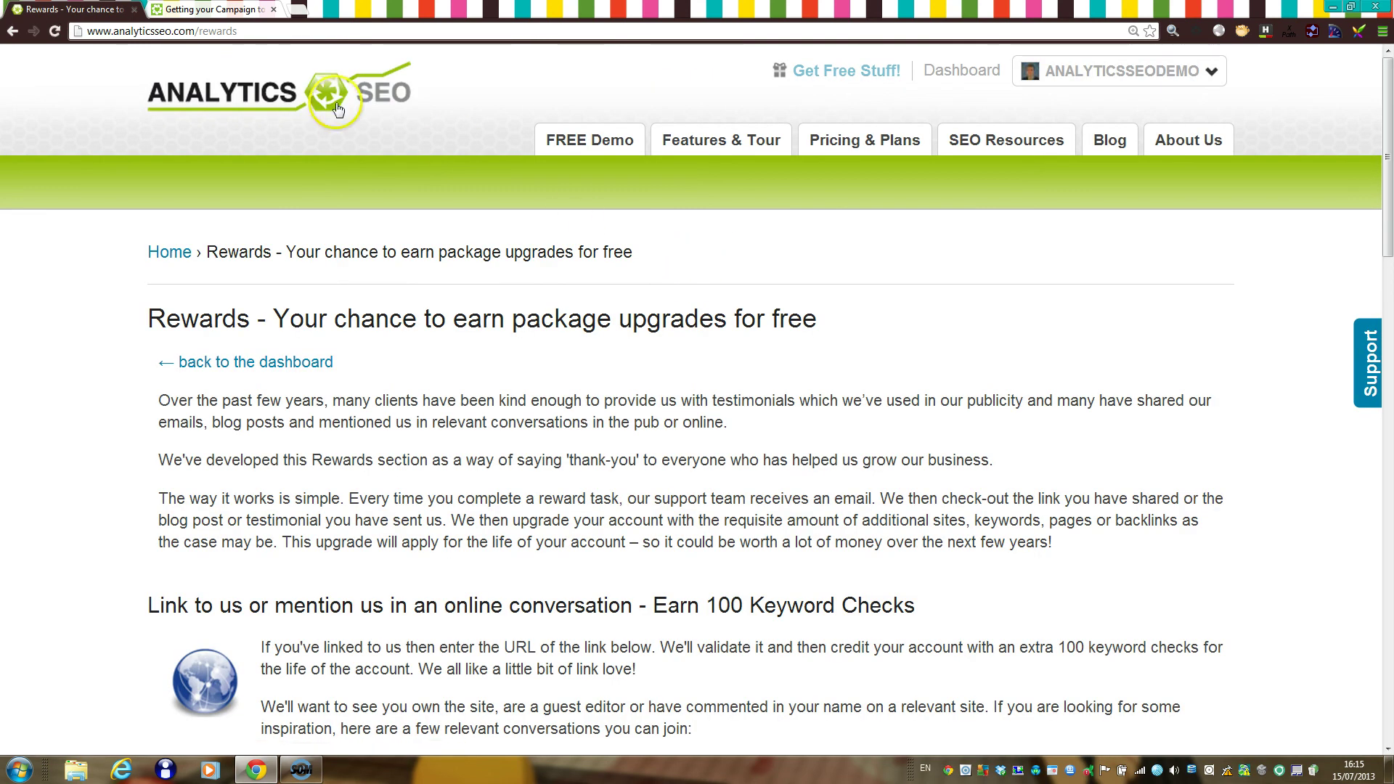
left_click_drag(197, 30, 318, 30)
key("BackSpace")
key("Return")
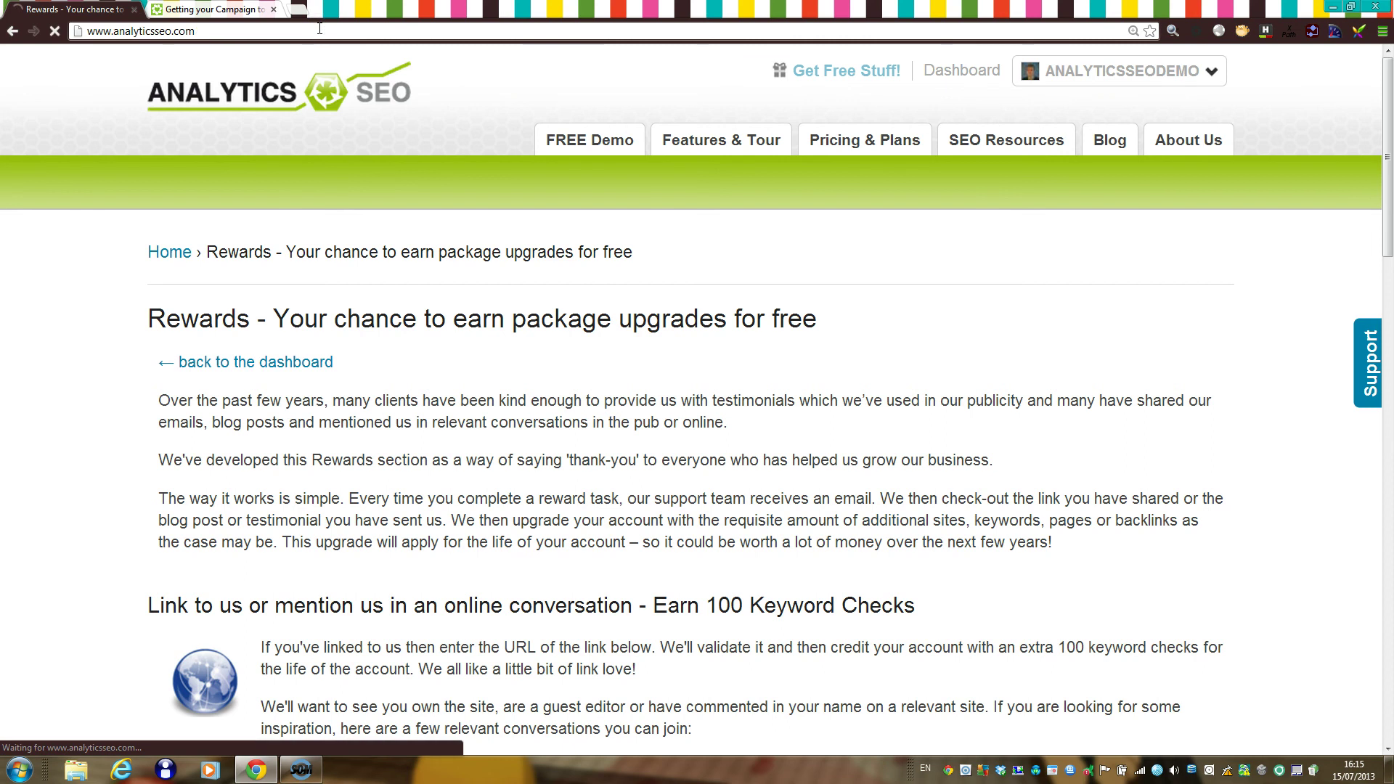